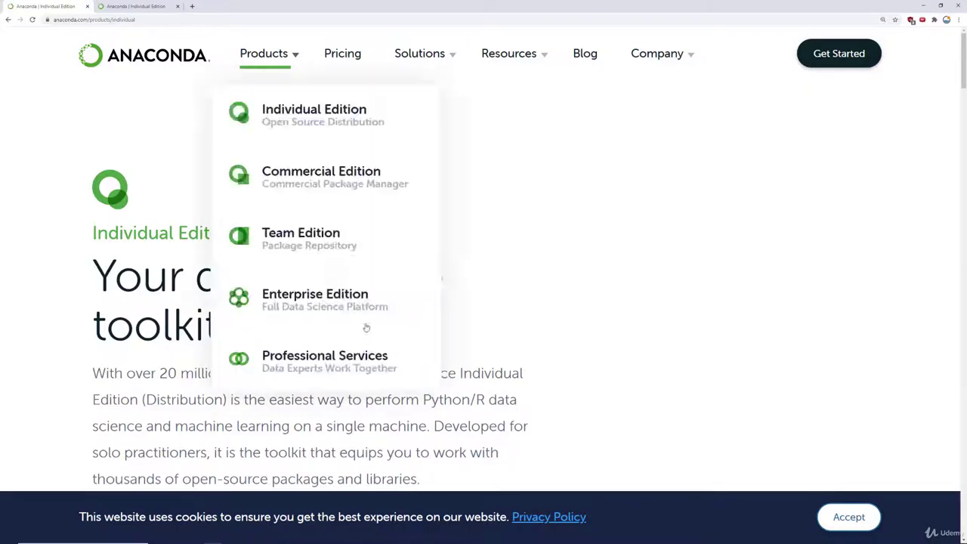
Close the duplicate Anaconda tab and look through the Individual Edition page from its introduction to the installers section
{"action": "left_click", "coordinate": [177, 7]}
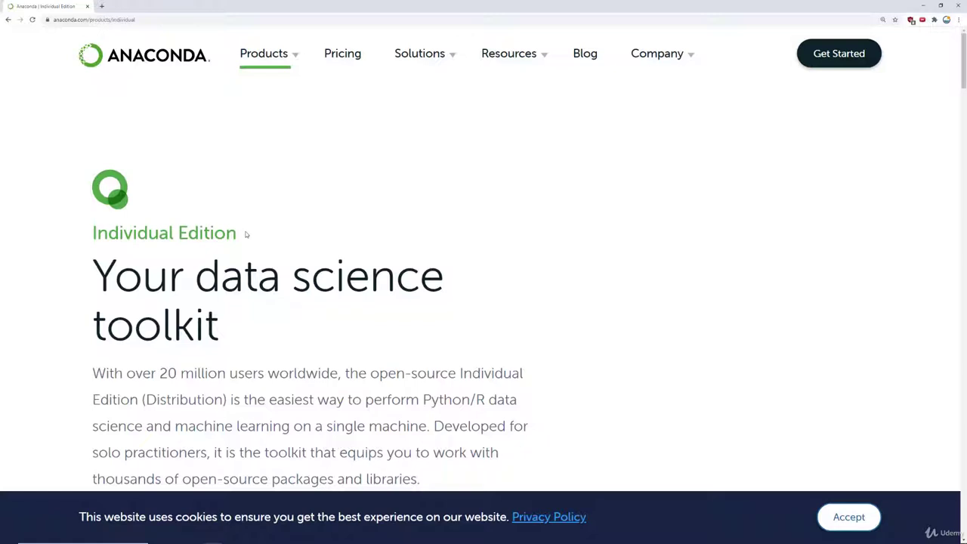
{"action": "scroll", "coordinate": [246, 234], "scroll_direction": "down", "scroll_amount": 2}
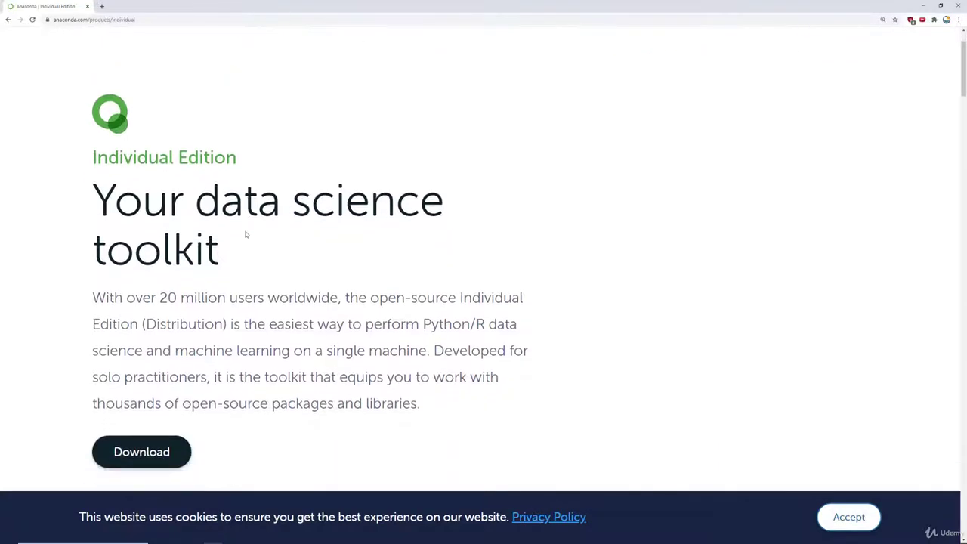
{"action": "scroll", "coordinate": [202, 208], "scroll_direction": "down", "scroll_amount": 2}
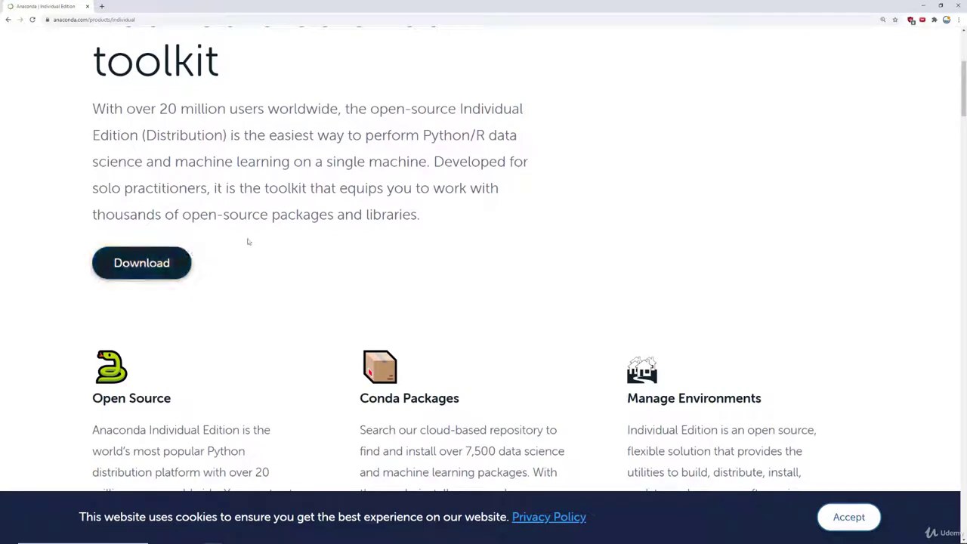
{"action": "scroll", "coordinate": [256, 242], "scroll_direction": "down", "scroll_amount": 3}
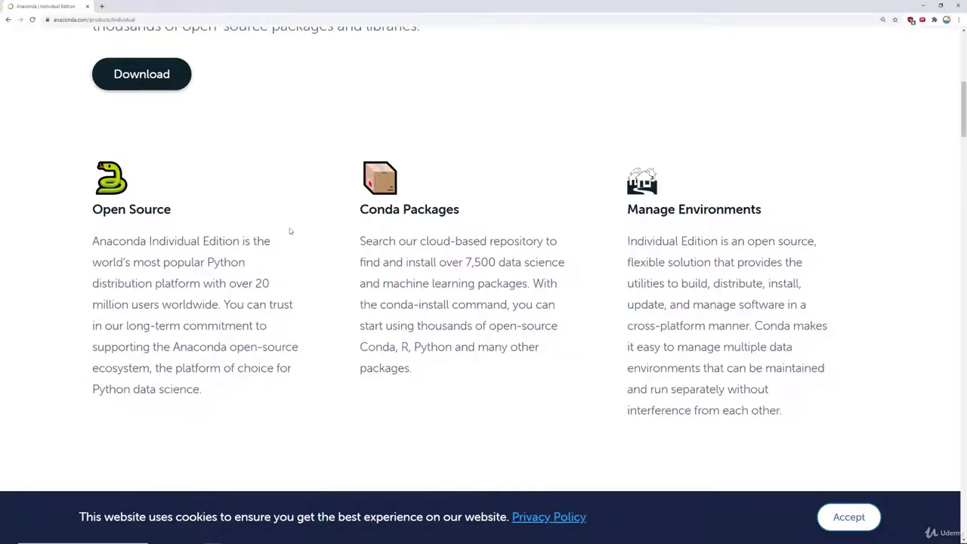
{"action": "scroll", "coordinate": [289, 234], "scroll_direction": "down", "scroll_amount": 1}
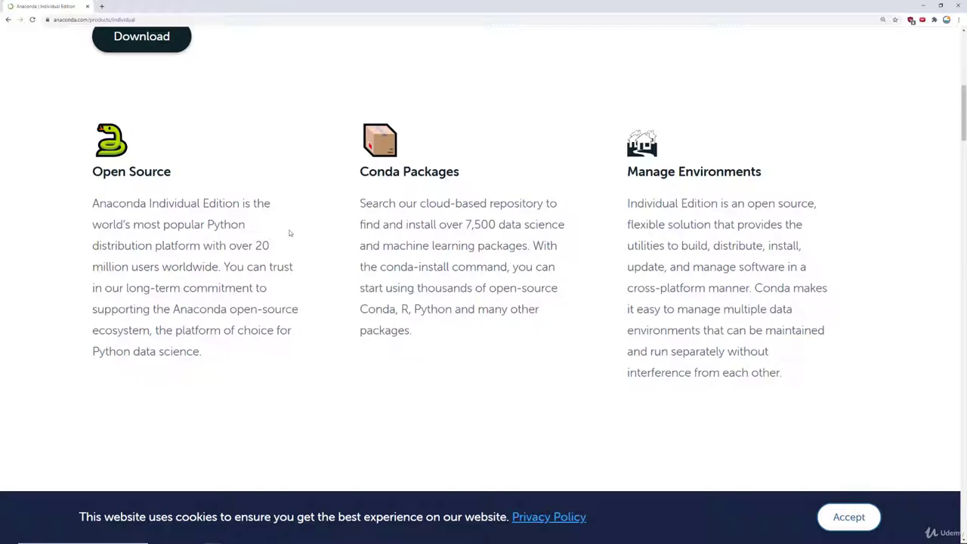
{"action": "scroll", "coordinate": [384, 244], "scroll_direction": "down", "scroll_amount": 2}
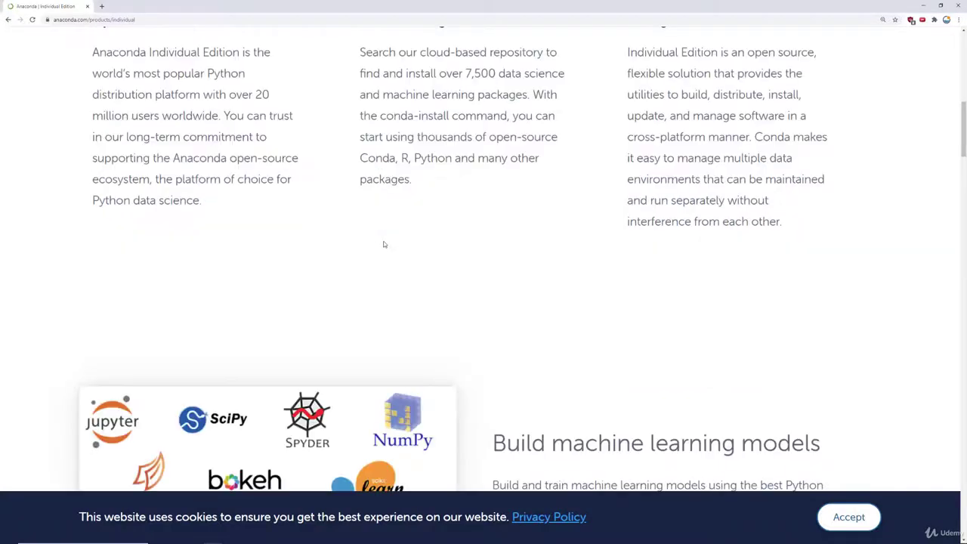
{"action": "scroll", "coordinate": [903, 212], "scroll_direction": "down", "scroll_amount": 2}
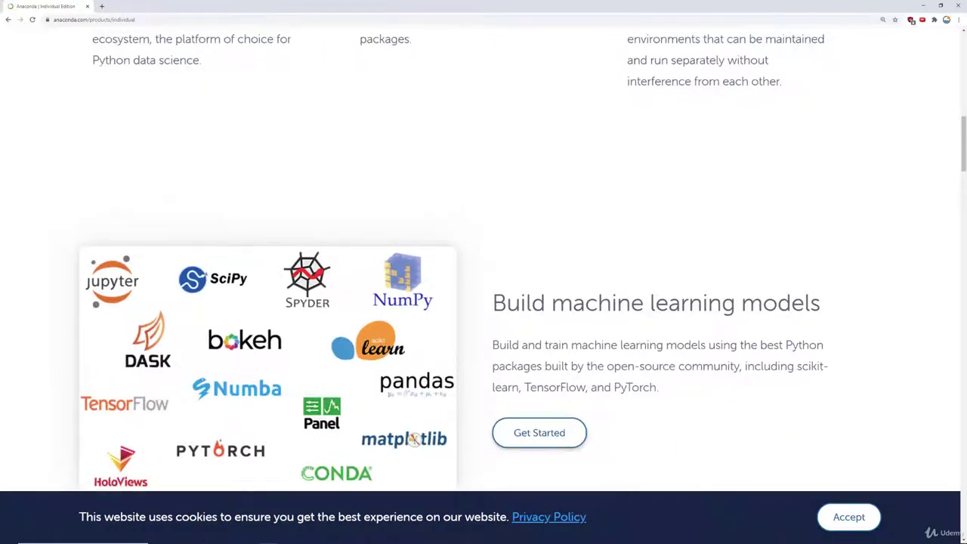
{"action": "left_click_drag", "start_coordinate": [960, 138], "coordinate": [962, 410]}
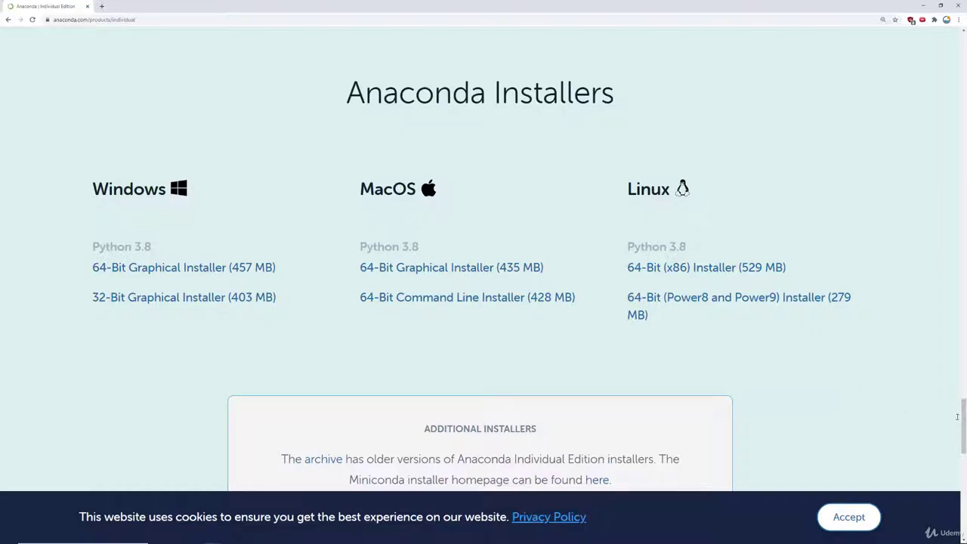
{"action": "left_click_drag", "start_coordinate": [957, 417], "coordinate": [962, 71]}
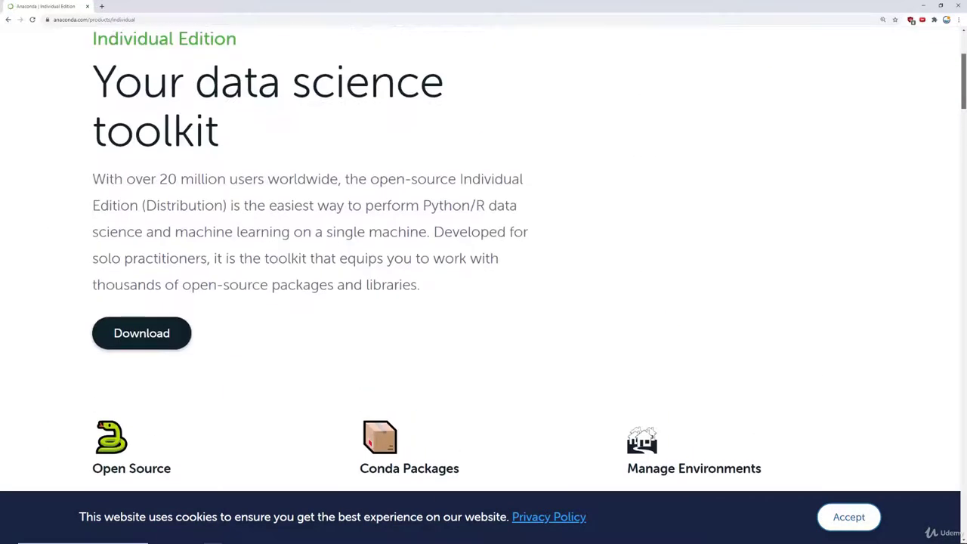
Jump to the Individual Edition downloads and locate the Windows, MacOS and Linux installer groups
{"action": "left_click", "coordinate": [141, 331]}
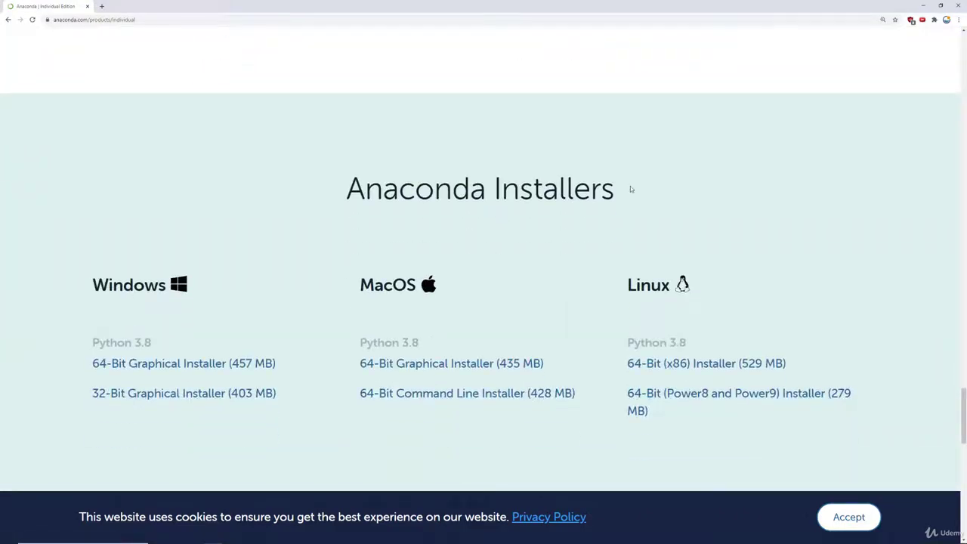
{"action": "scroll", "coordinate": [630, 189], "scroll_direction": "down", "scroll_amount": 1}
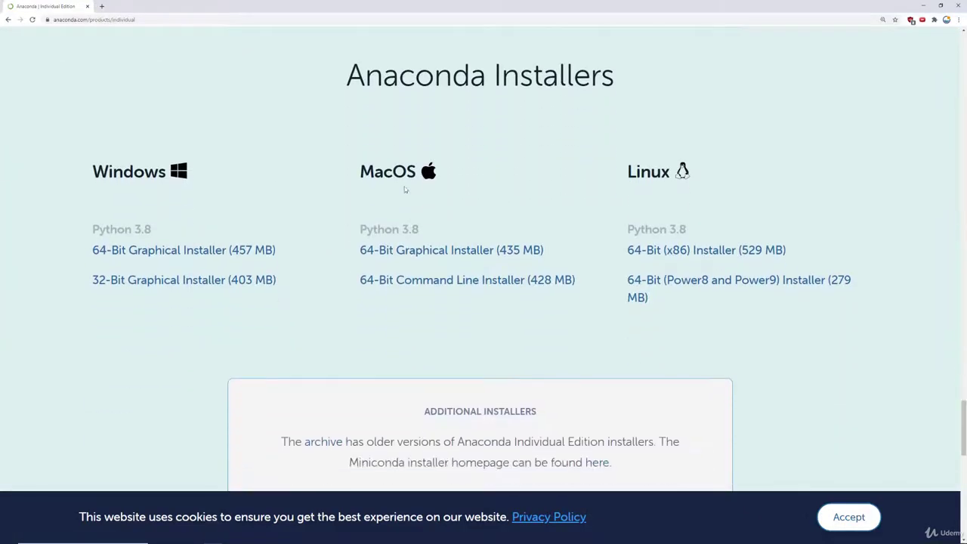
{"action": "left_click_drag", "start_coordinate": [94, 172], "coordinate": [160, 173]}
{"action": "left_click_drag", "start_coordinate": [360, 173], "coordinate": [432, 172]}
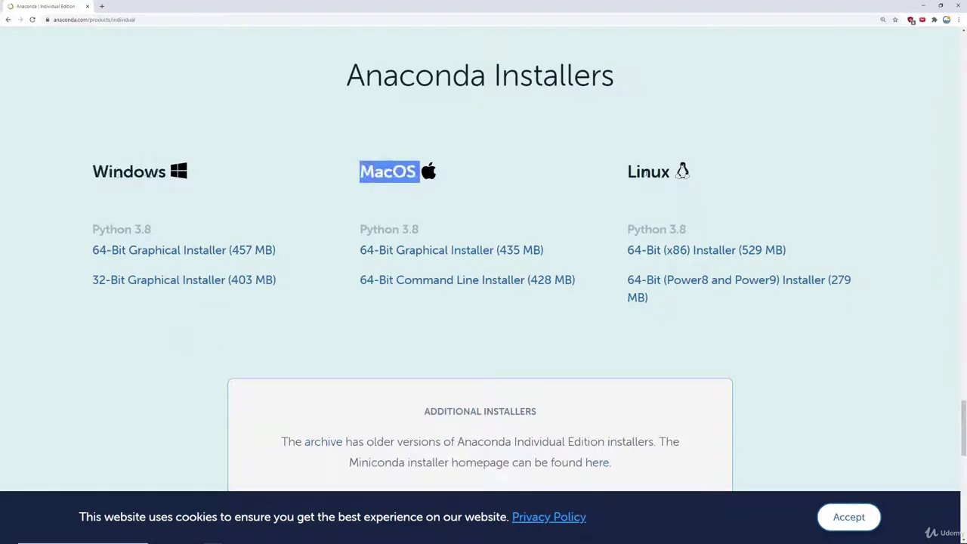
{"action": "left_click_drag", "start_coordinate": [637, 172], "coordinate": [670, 173]}
{"action": "left_click", "coordinate": [547, 192]}
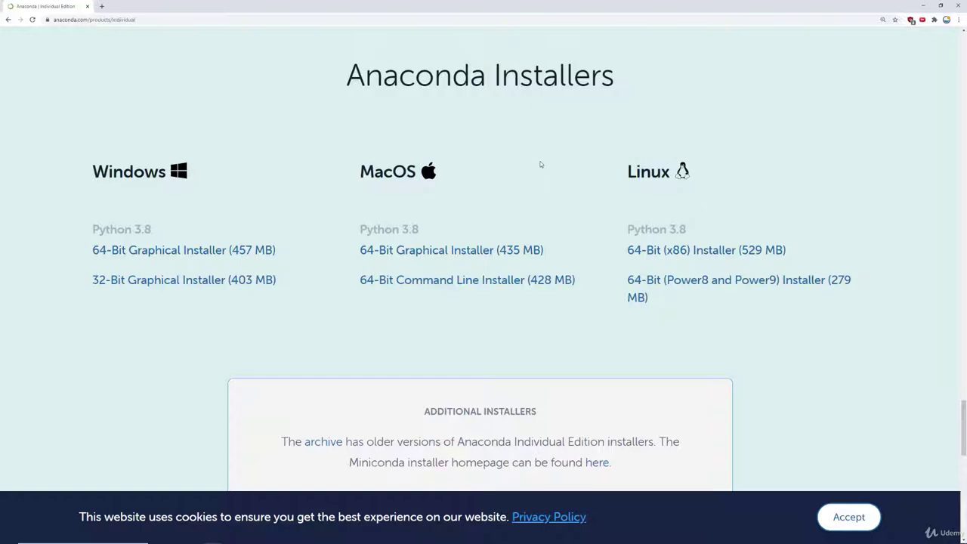
Compare the Python 3.8 installer options offered under Windows, MacOS and Linux
{"action": "scroll", "coordinate": [540, 159], "scroll_direction": "down", "scroll_amount": 1}
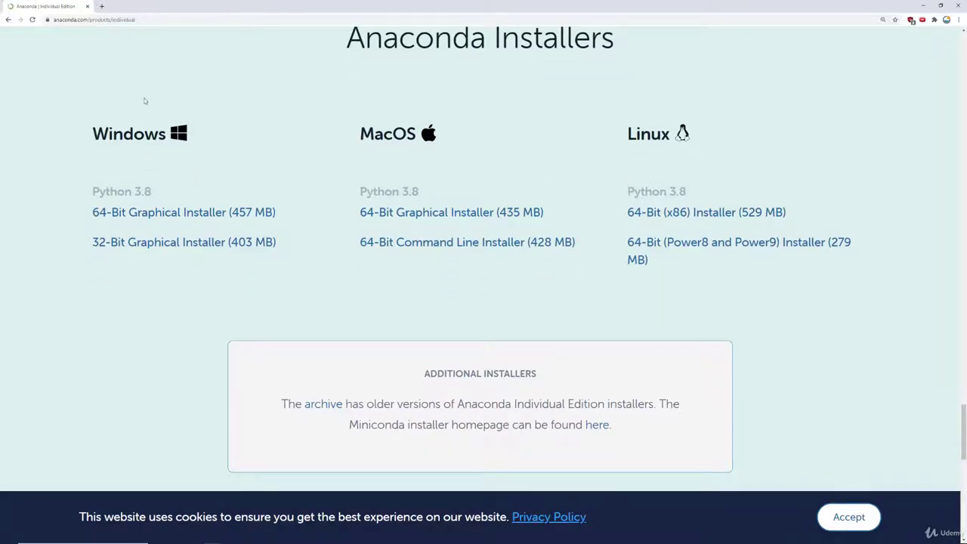
{"action": "left_click_drag", "start_coordinate": [92, 135], "coordinate": [170, 134]}
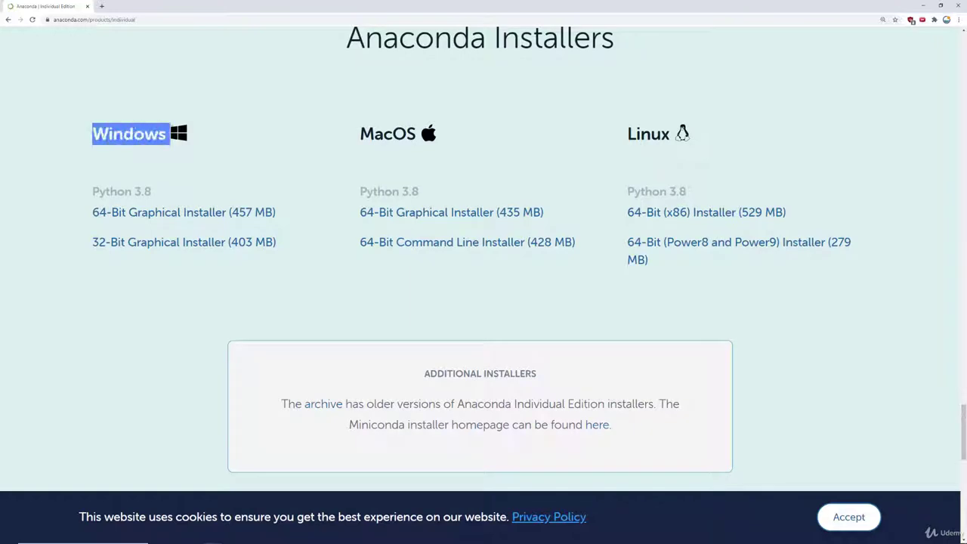
{"action": "left_click", "coordinate": [218, 106]}
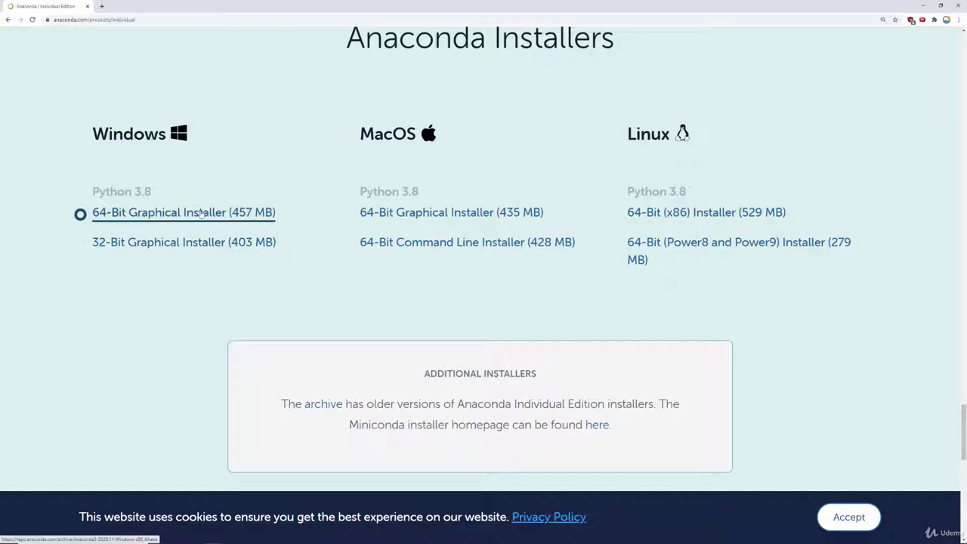
{"action": "left_click_drag", "start_coordinate": [360, 134], "coordinate": [416, 133]}
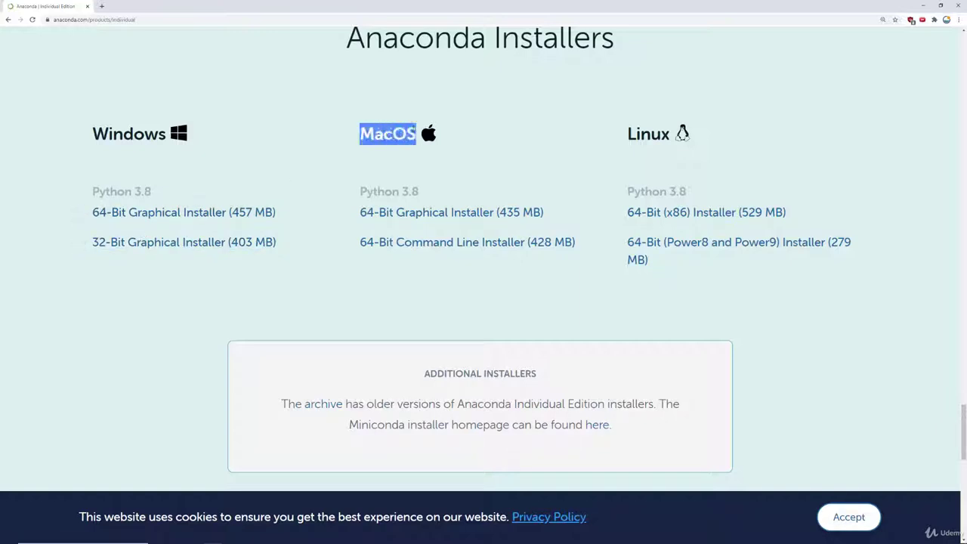
{"action": "left_click", "coordinate": [490, 127]}
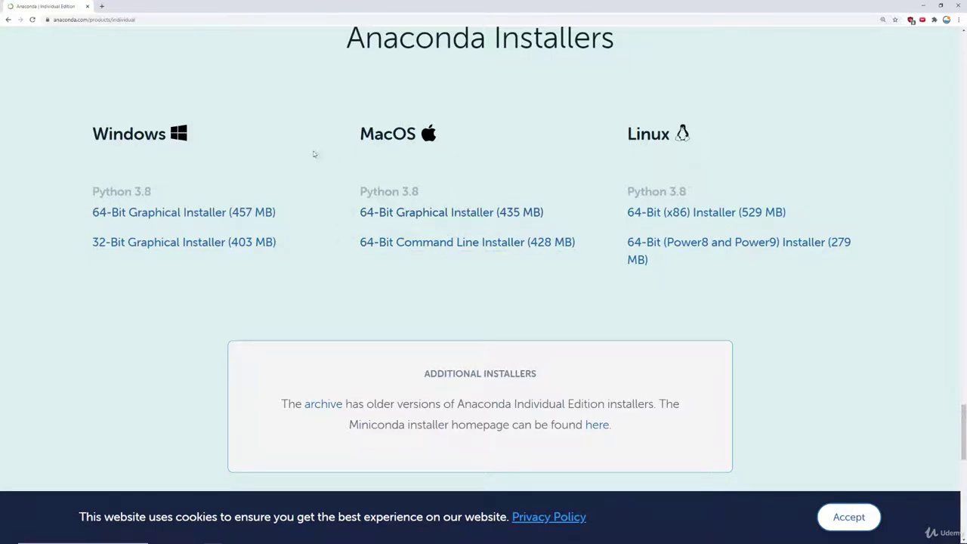
{"action": "left_click_drag", "start_coordinate": [109, 134], "coordinate": [133, 133]}
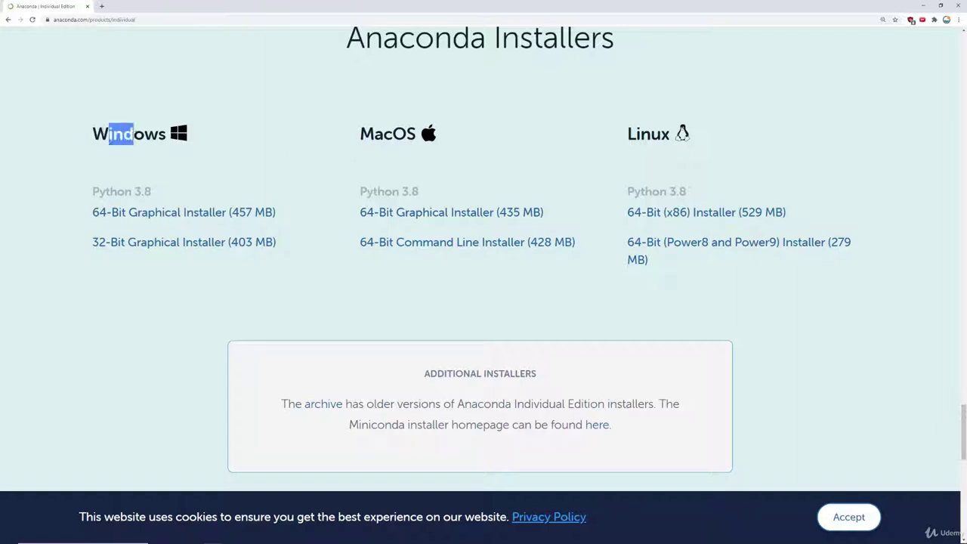
{"action": "left_click", "coordinate": [231, 137]}
{"action": "double_click", "coordinate": [648, 134]}
{"action": "left_click", "coordinate": [625, 163]}
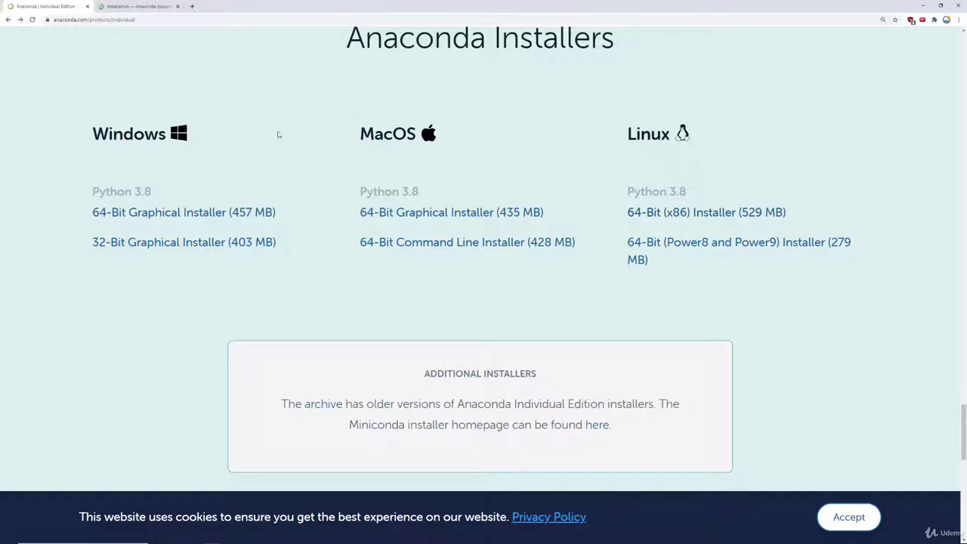
Download the Python 3.8 64-Bit Graphical Installer for Windows
{"action": "left_click", "coordinate": [205, 214]}
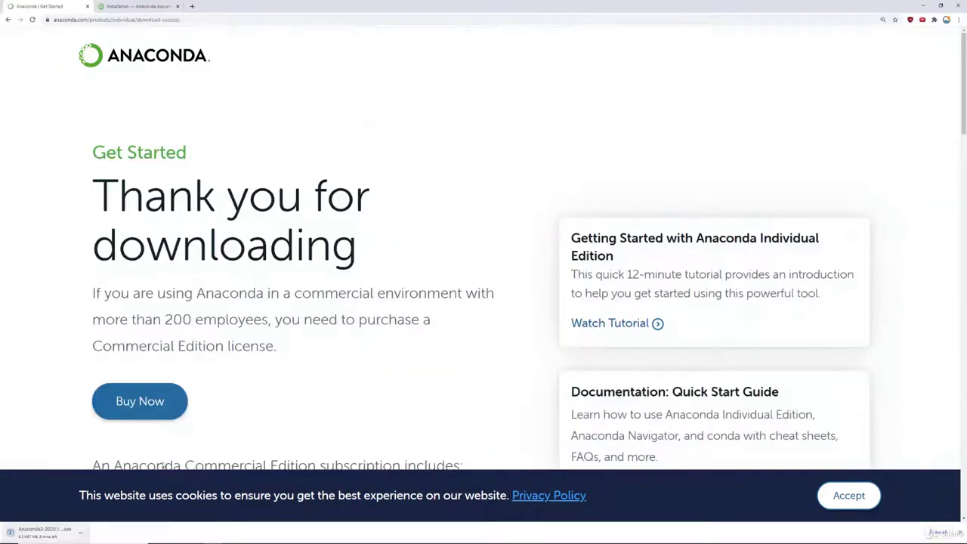
{"action": "left_click_drag", "start_coordinate": [145, 196], "coordinate": [353, 244]}
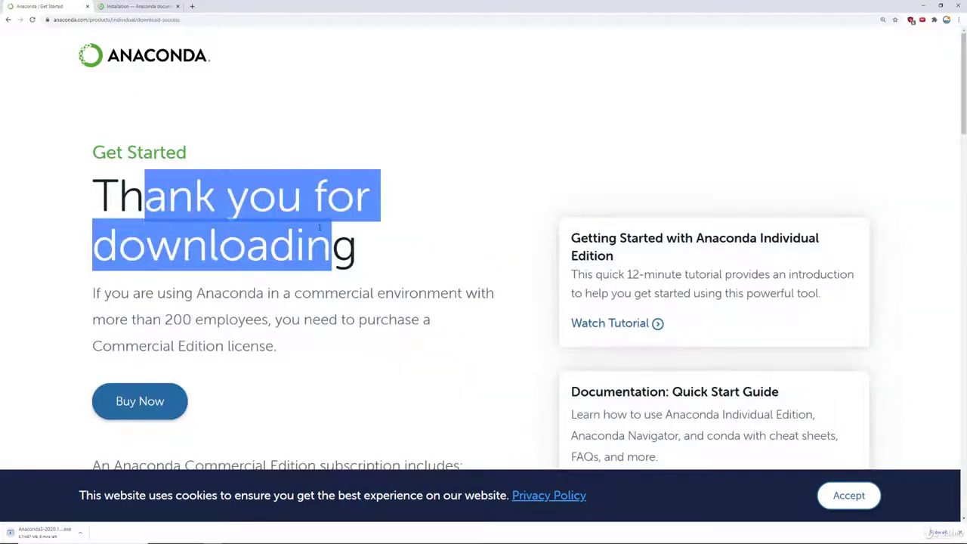
{"action": "left_click", "coordinate": [374, 243]}
Open the Quick Start Guide documentation from the download page and go to the Individual Edition Installation page
{"action": "scroll", "coordinate": [531, 171], "scroll_direction": "down", "scroll_amount": 1}
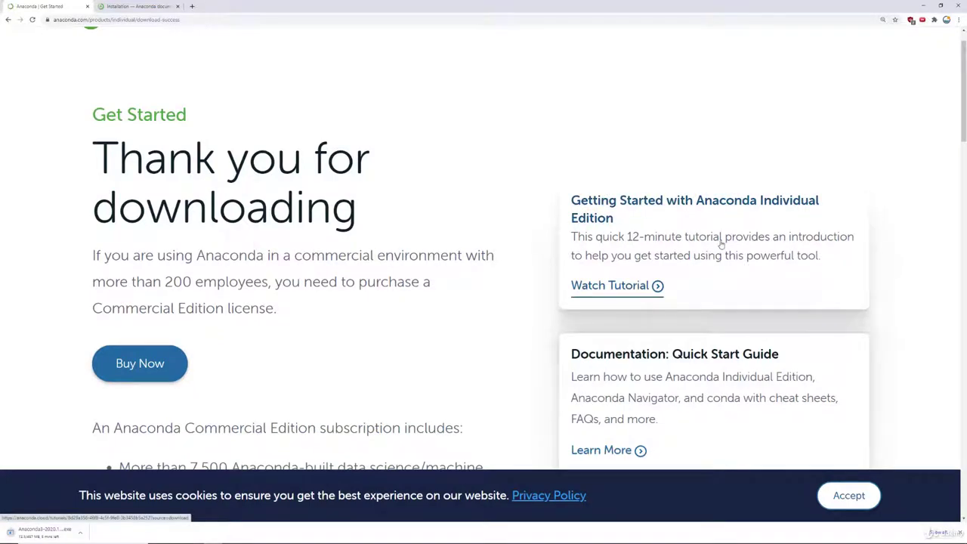
{"action": "scroll", "coordinate": [644, 204], "scroll_direction": "down", "scroll_amount": 3}
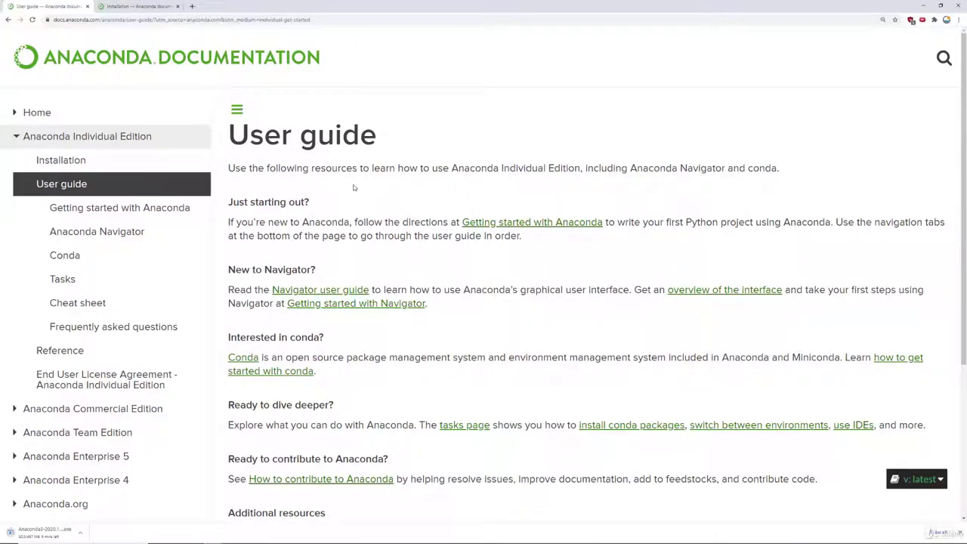
{"action": "left_click", "coordinate": [75, 162]}
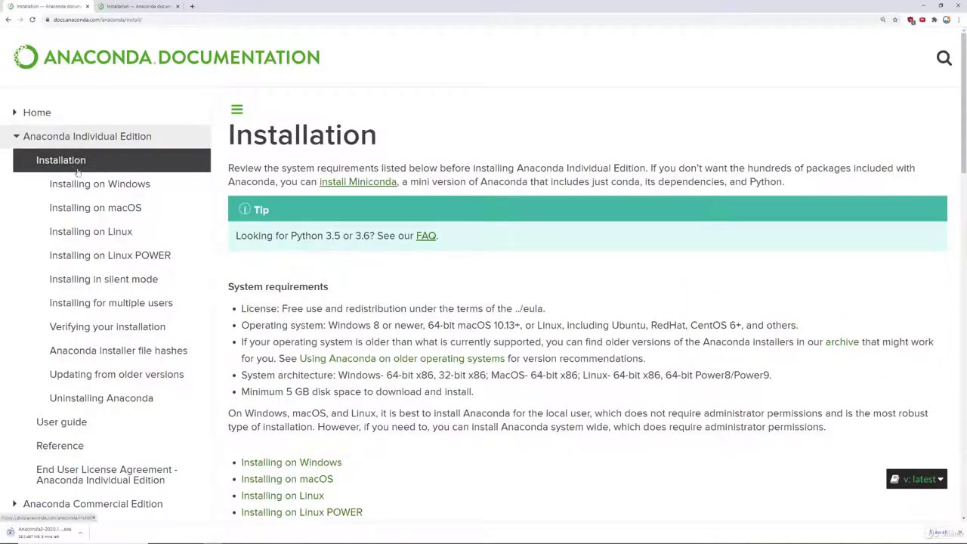
View the installation instructions for Windows, macOS and Linux in turn, ending on the Windows page
{"action": "left_click", "coordinate": [83, 188]}
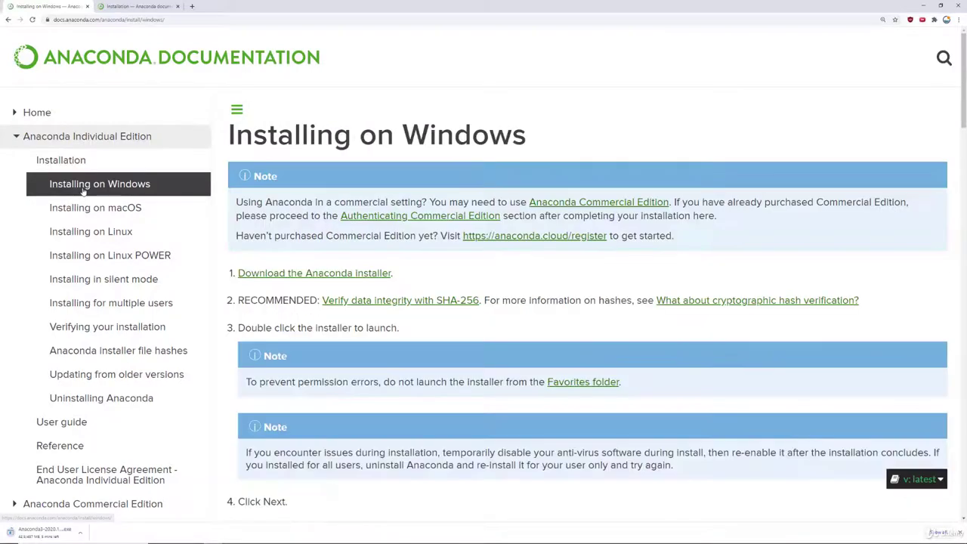
{"action": "left_click", "coordinate": [84, 204]}
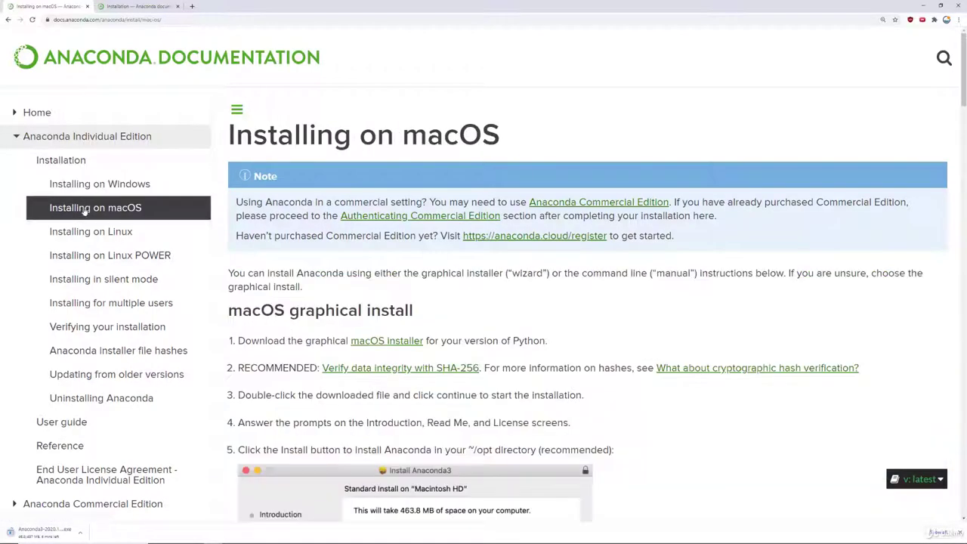
{"action": "left_click", "coordinate": [86, 233]}
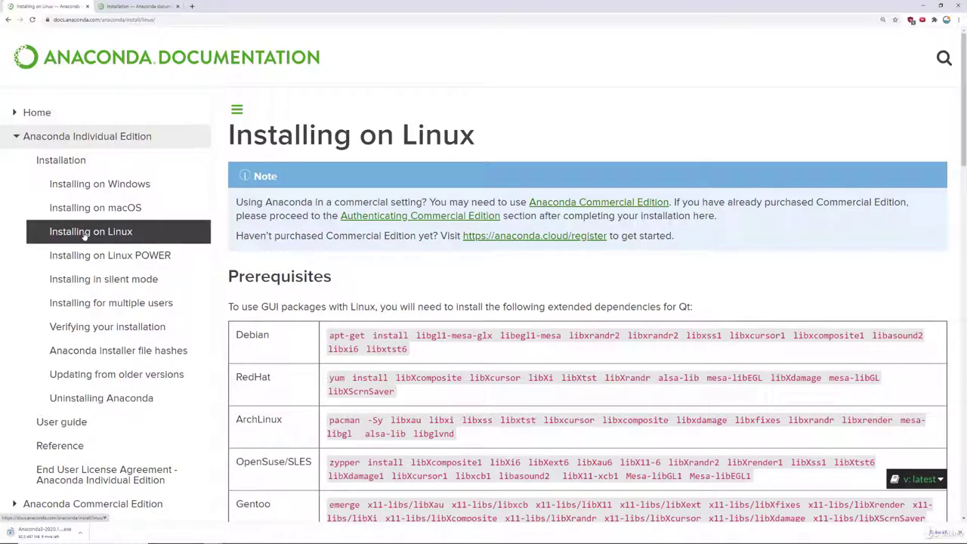
{"action": "left_click", "coordinate": [107, 184]}
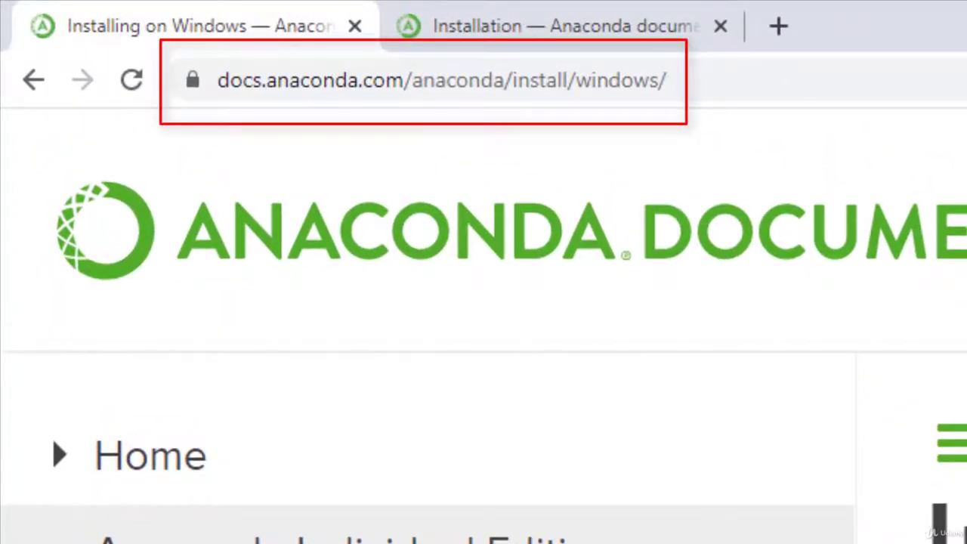
Return to the Installation overview page and review the system requirements and list of installation guides
{"action": "key", "text": "alt+Left"}
{"action": "scroll", "coordinate": [560, 242], "scroll_direction": "down", "scroll_amount": 2}
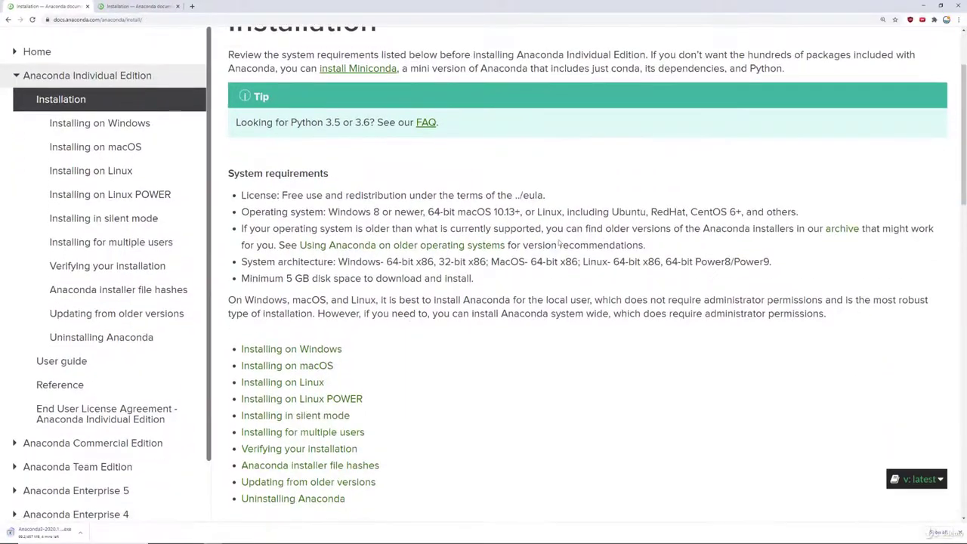
{"action": "scroll", "coordinate": [560, 242], "scroll_direction": "down", "scroll_amount": 1}
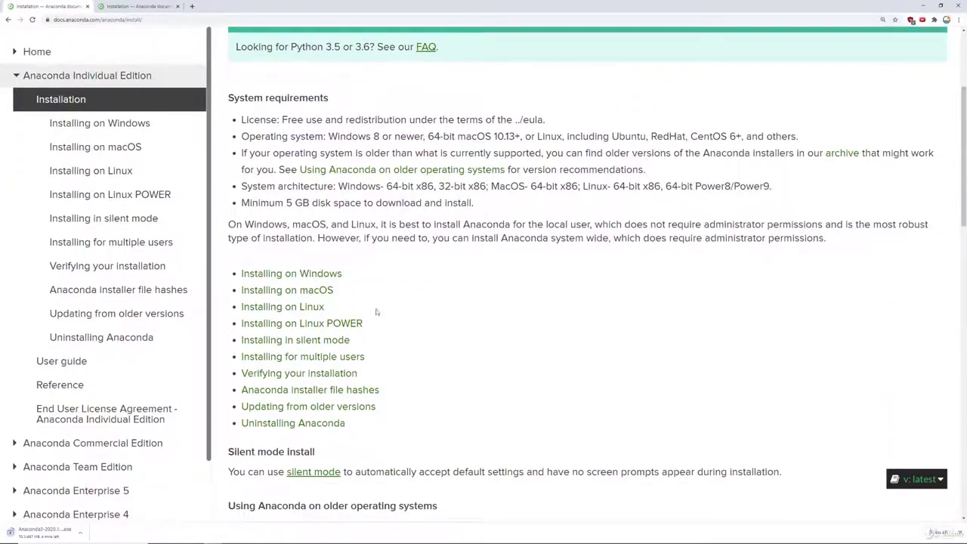
Open the Installing on Windows guide and read the installer steps, including the one about the licensing terms
{"action": "left_click", "coordinate": [325, 275]}
{"action": "scroll", "coordinate": [538, 230], "scroll_direction": "down", "scroll_amount": 1}
{"action": "scroll", "coordinate": [541, 238], "scroll_direction": "down", "scroll_amount": 1}
{"action": "scroll", "coordinate": [337, 232], "scroll_direction": "down", "scroll_amount": 2}
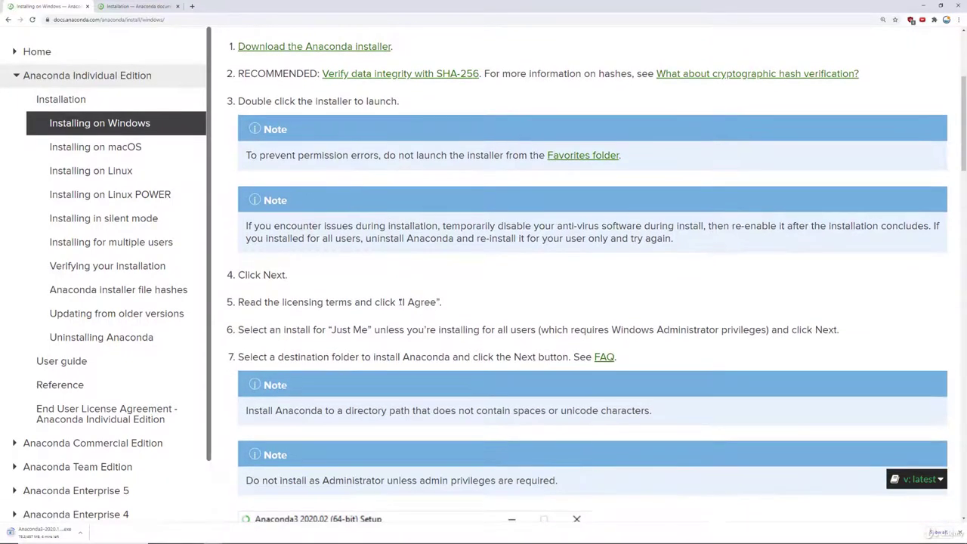
{"action": "left_click_drag", "start_coordinate": [328, 302], "coordinate": [399, 303]}
{"action": "left_click", "coordinate": [446, 303]}
{"action": "scroll", "coordinate": [442, 303], "scroll_direction": "up", "scroll_amount": 3}
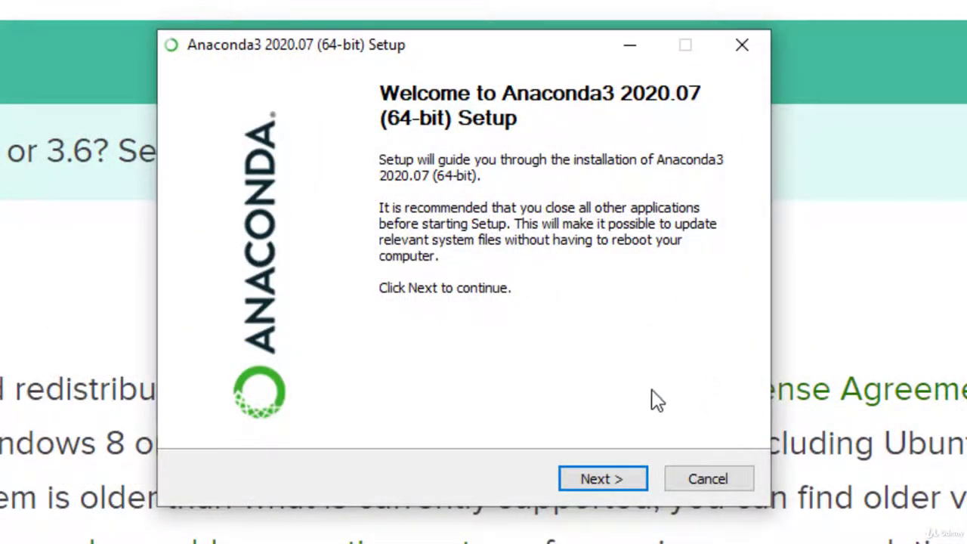
Continue past the welcome page of the Anaconda3 2020.07 (64-bit) Setup and accept the license agreement
{"action": "left_click", "coordinate": [618, 480]}
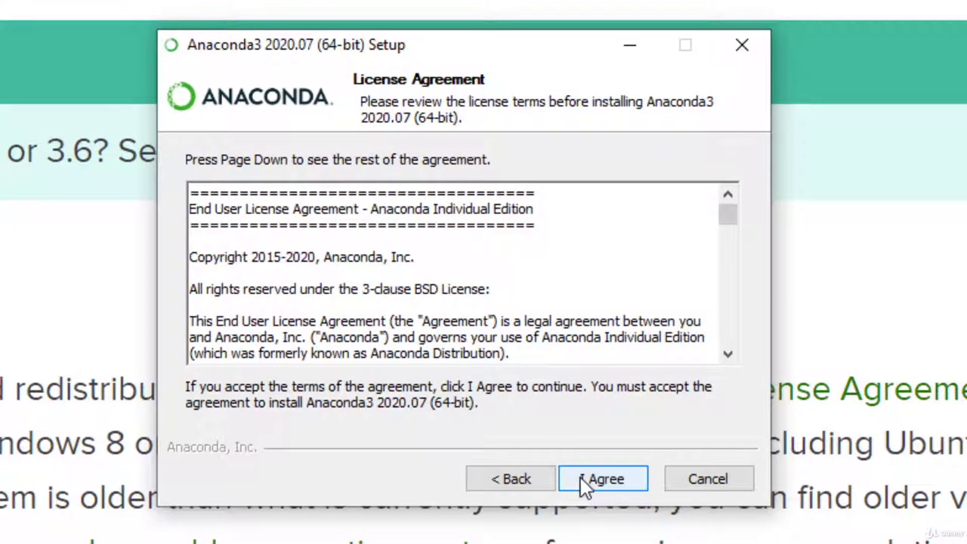
{"action": "left_click", "coordinate": [582, 479]}
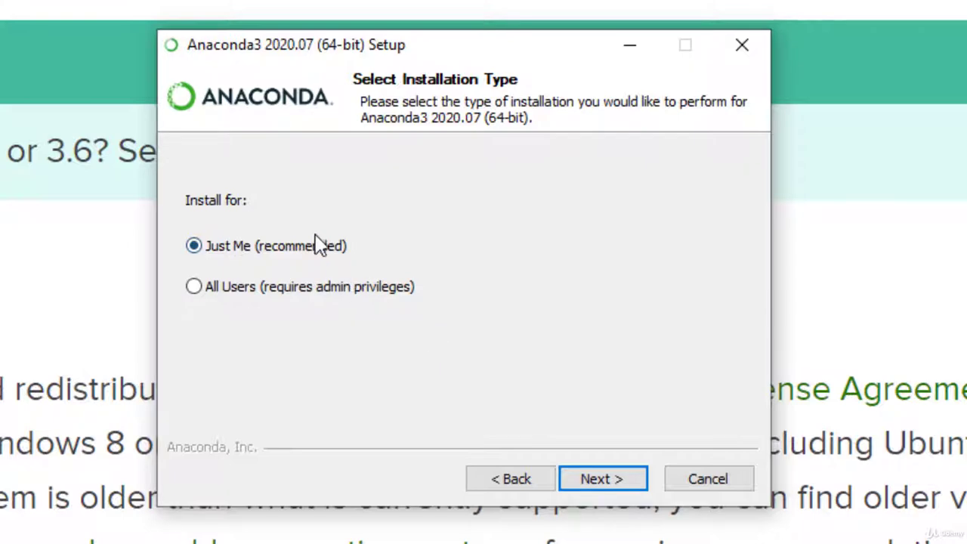
Choose the Just Me installation type and accept the default destination folder for Anaconda3
{"action": "left_click", "coordinate": [594, 481]}
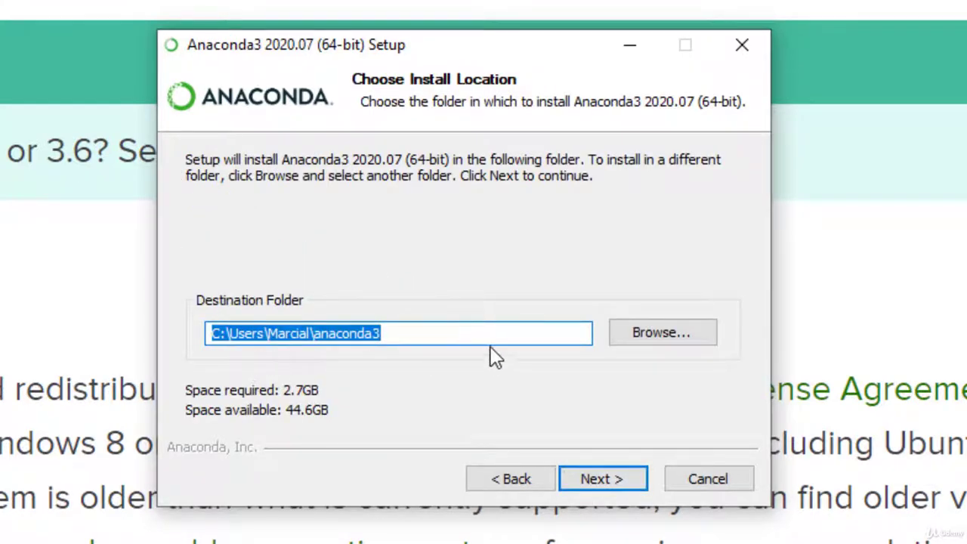
{"action": "left_click", "coordinate": [453, 333]}
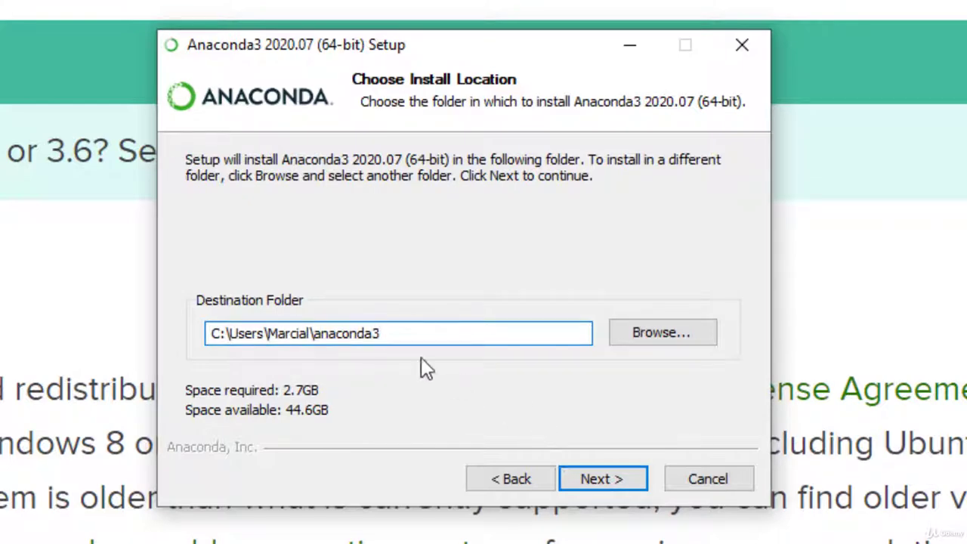
{"action": "left_click", "coordinate": [600, 484]}
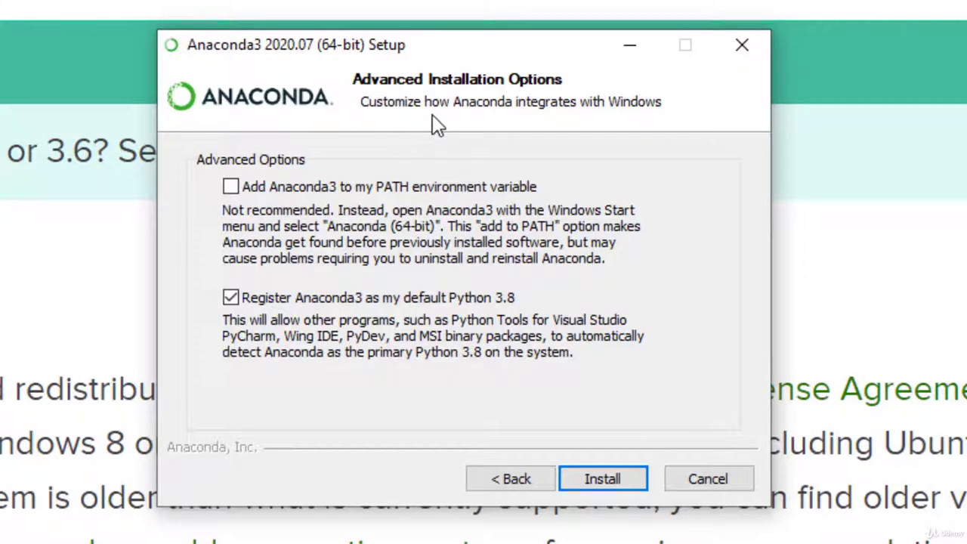
Enable adding Anaconda3 to the PATH environment variable, keep it registered as the default Python 3.8, and start the installation
{"action": "left_click", "coordinate": [230, 188]}
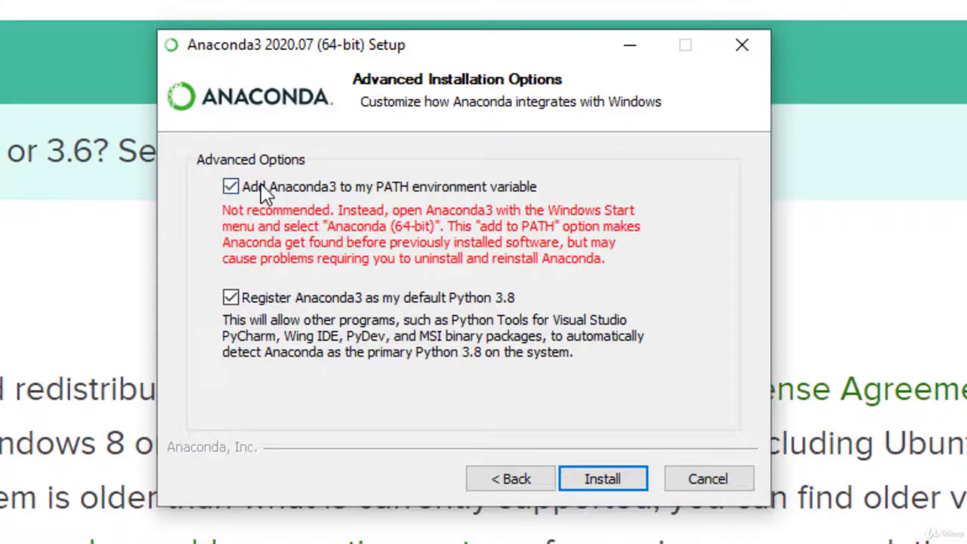
{"action": "left_click", "coordinate": [230, 187]}
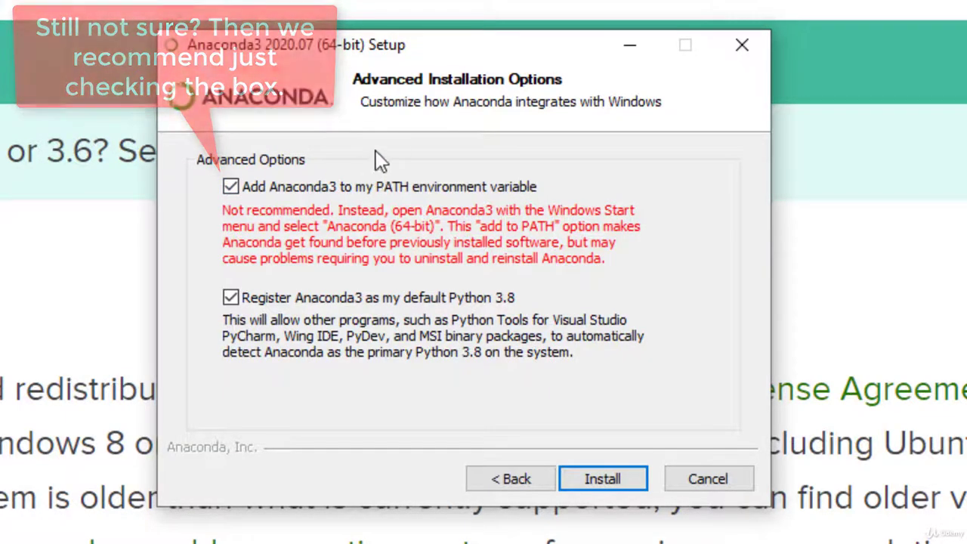
{"action": "left_click", "coordinate": [619, 483]}
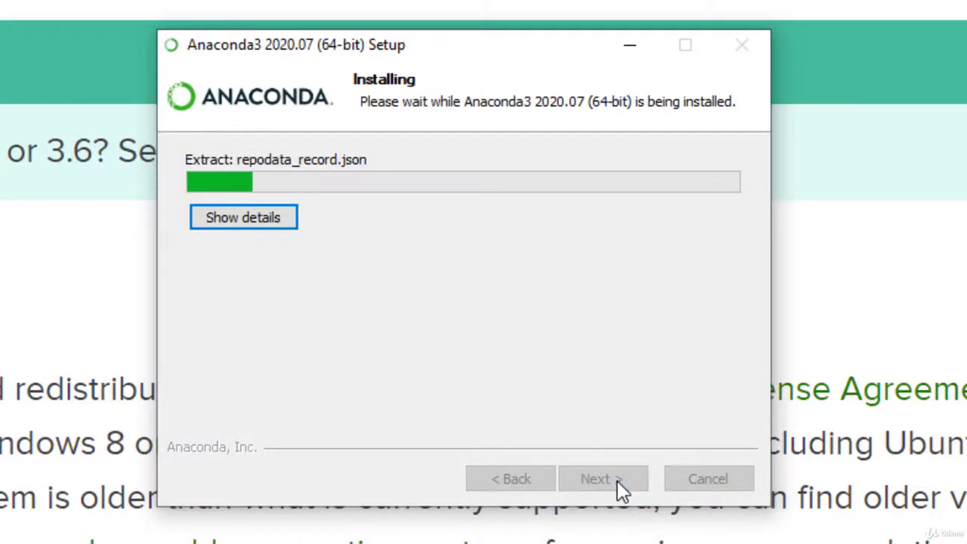
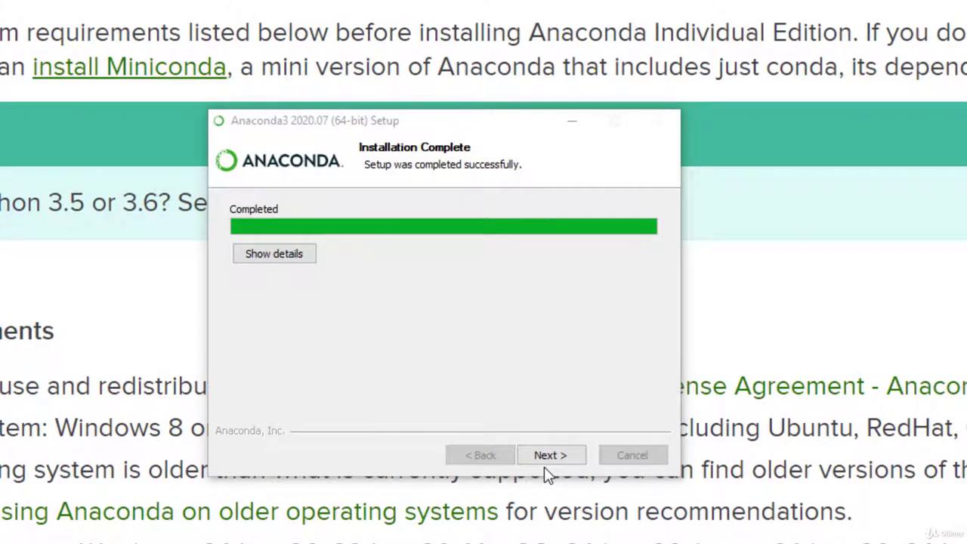
Finish the Anaconda3 setup with the Individual Edition Tutorial and Learn More About Anaconda options turned off
{"action": "left_click", "coordinate": [549, 456]}
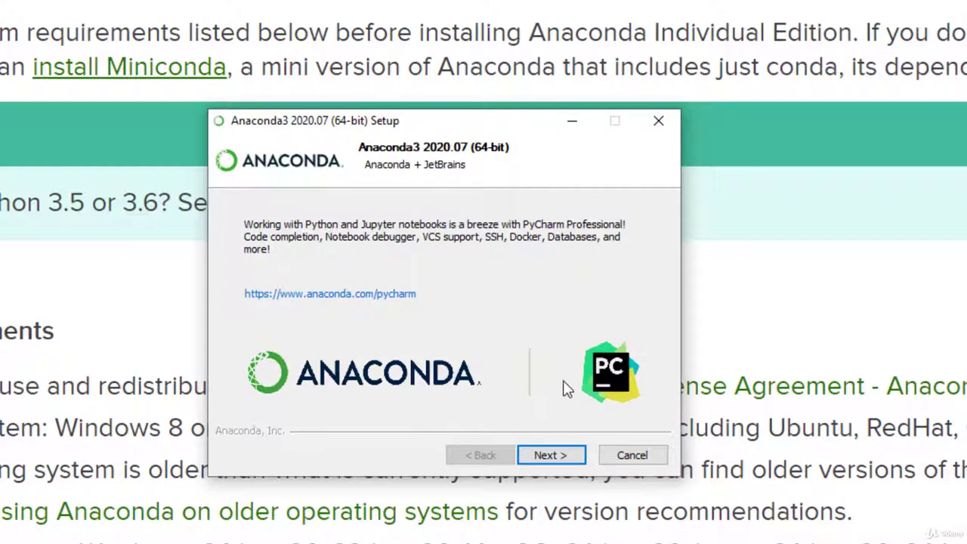
{"action": "left_click", "coordinate": [552, 460]}
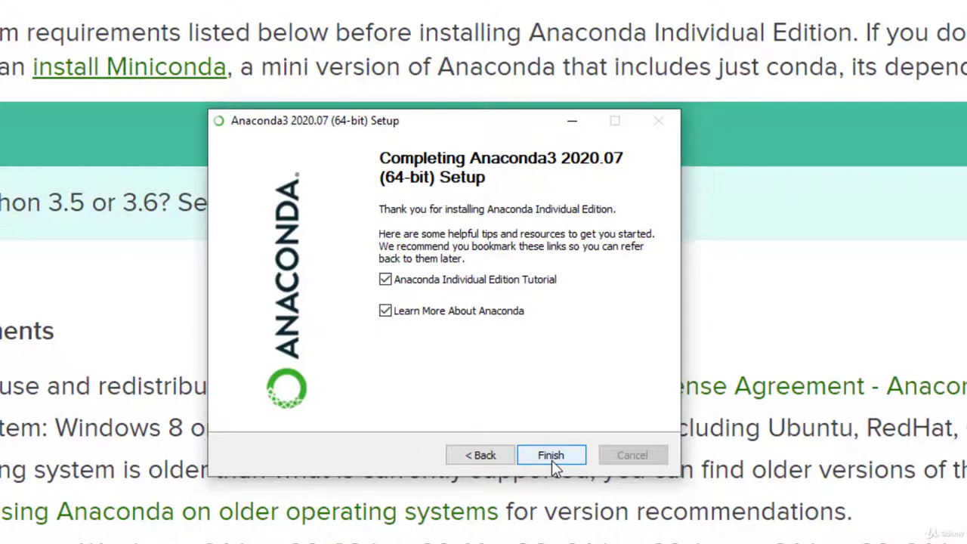
{"action": "left_click", "coordinate": [428, 285]}
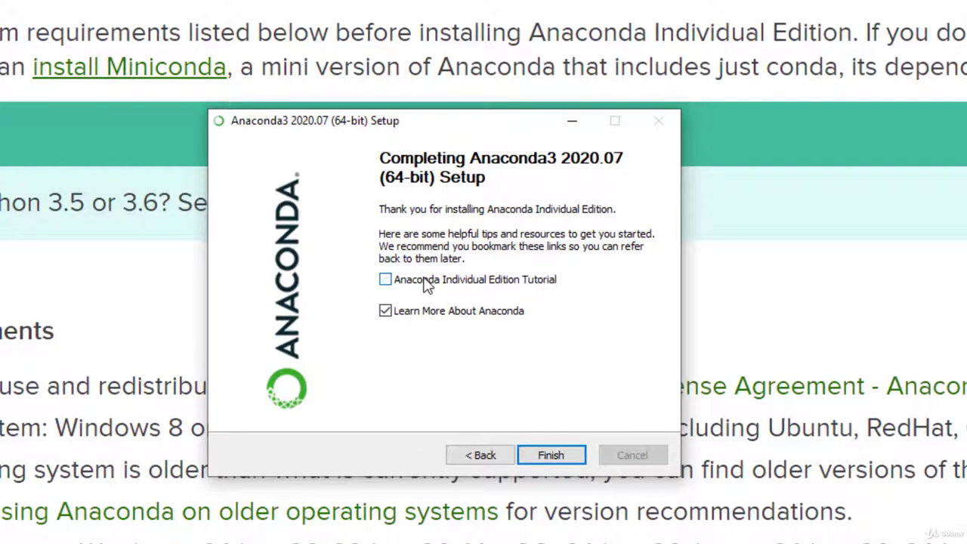
{"action": "left_click", "coordinate": [428, 316]}
{"action": "left_click", "coordinate": [539, 458]}
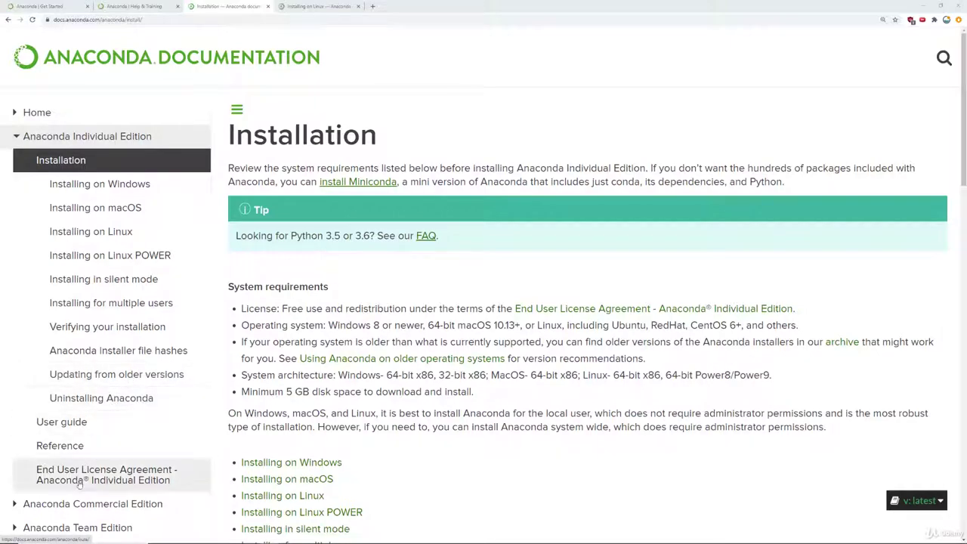
Search Windows for "anaconda navigator", launch Anaconda Navigator, and dismiss its welcome notice with the help improve Anaconda option turned off
{"action": "mouse_move", "coordinate": [113, 541]}
{"action": "left_click", "coordinate": [76, 537]}
{"action": "type", "text": "anaconda "}
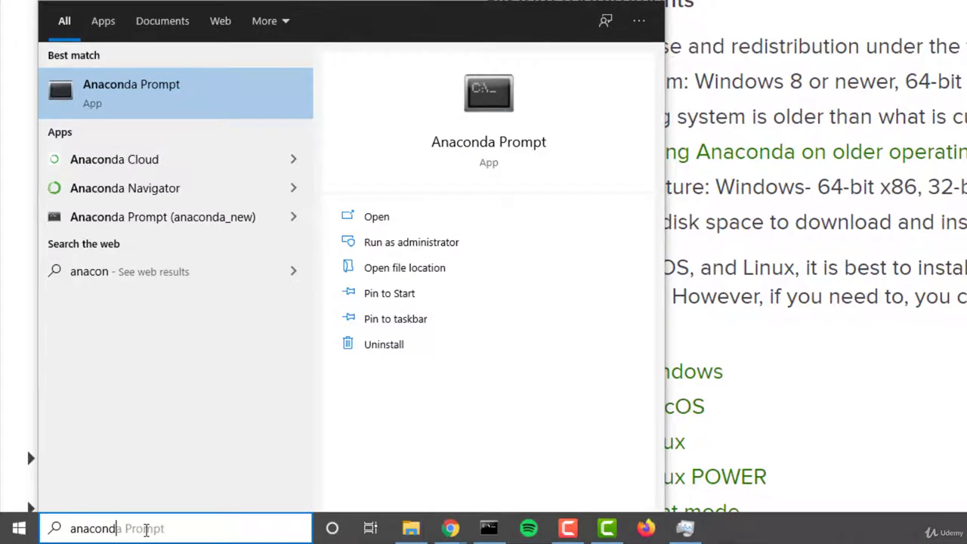
{"action": "type", "text": "navigator"}
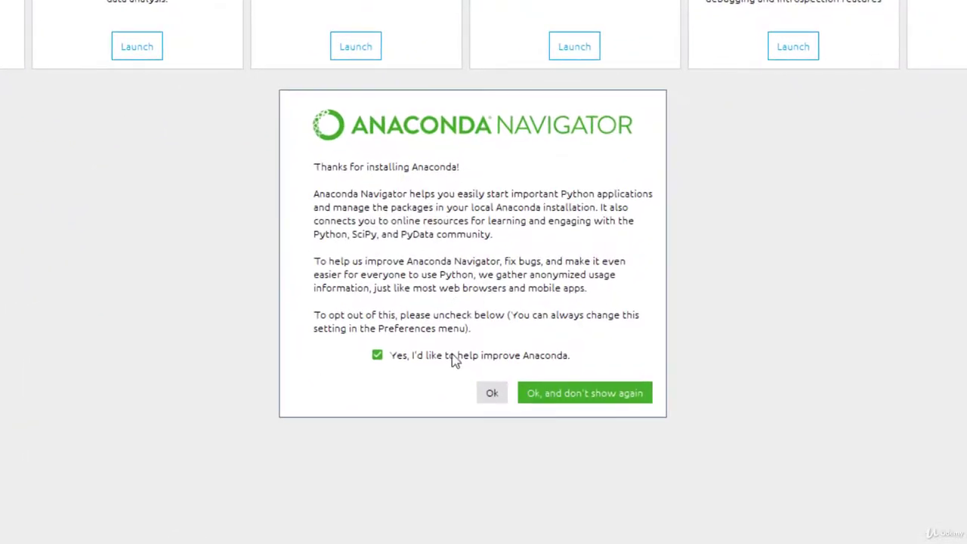
{"action": "left_click", "coordinate": [378, 359]}
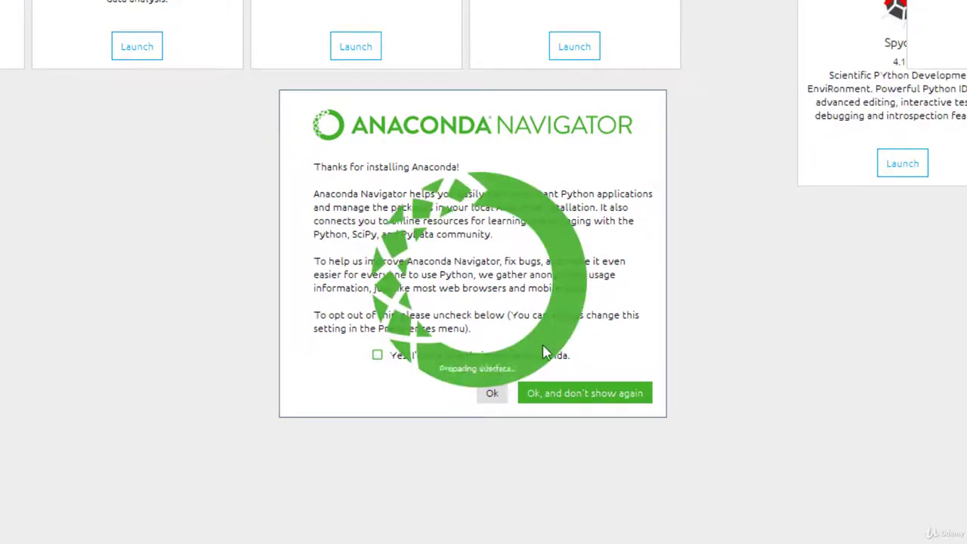
{"action": "left_click", "coordinate": [495, 397]}
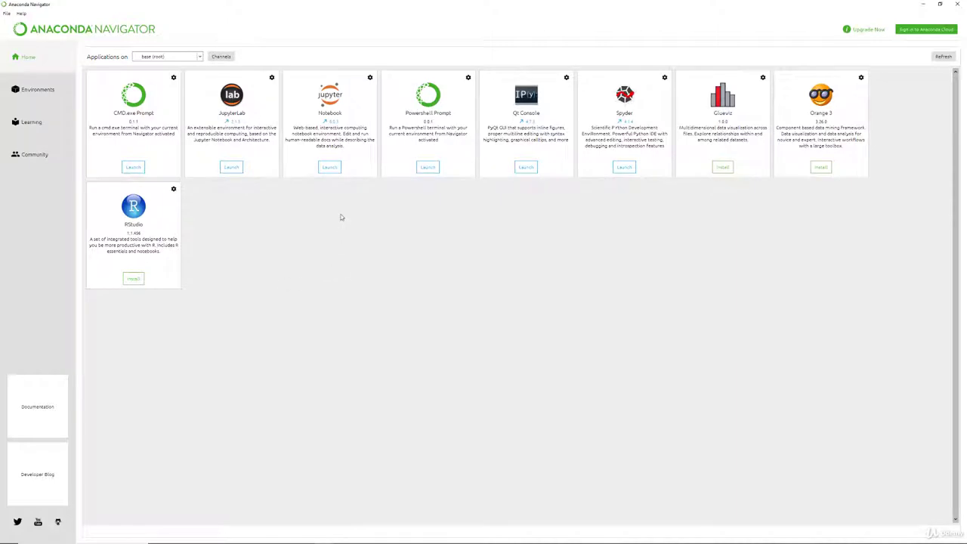
View Navigator's Environments, Learning and Community pages in turn, then return to the Home page of applications
{"action": "left_click", "coordinate": [333, 168]}
{"action": "left_click", "coordinate": [55, 90]}
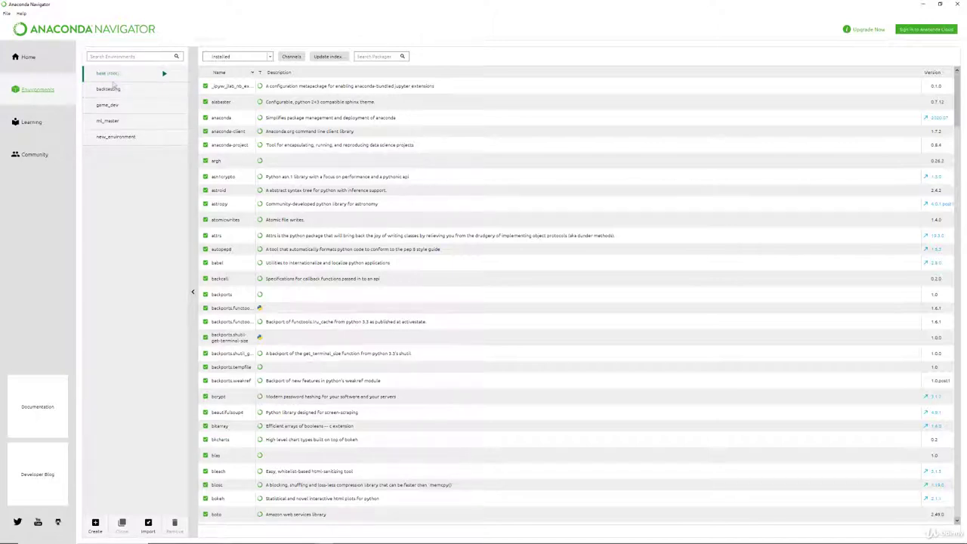
{"action": "left_click", "coordinate": [65, 120]}
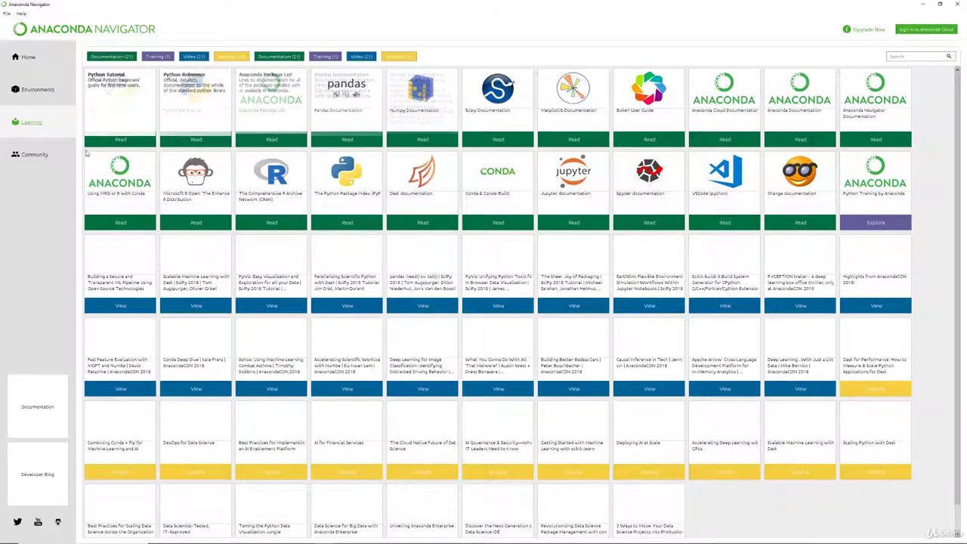
{"action": "left_click", "coordinate": [42, 155]}
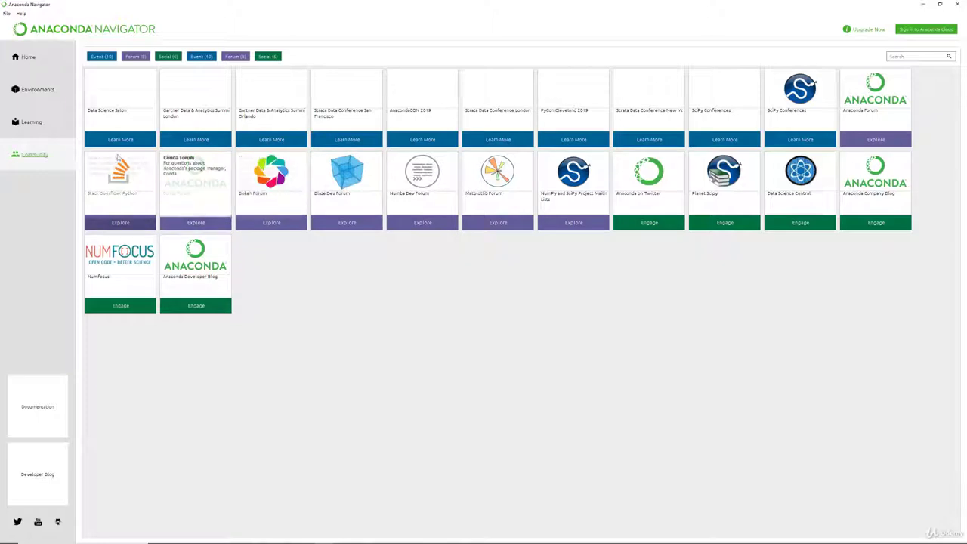
{"action": "left_click", "coordinate": [28, 58]}
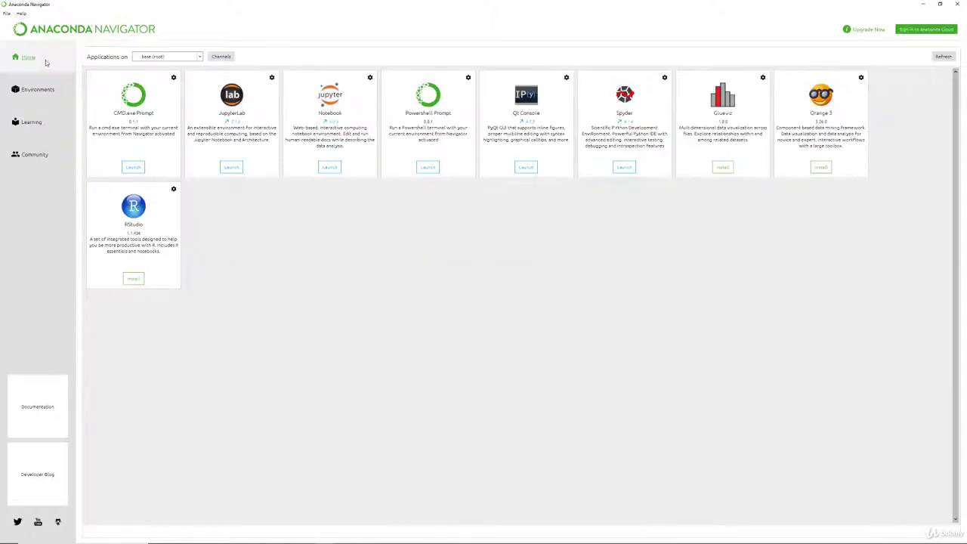
Launch Jupyter Notebook from the base (root) environment and bring its browser page into view
{"action": "left_click", "coordinate": [328, 168]}
{"action": "left_click", "coordinate": [331, 168]}
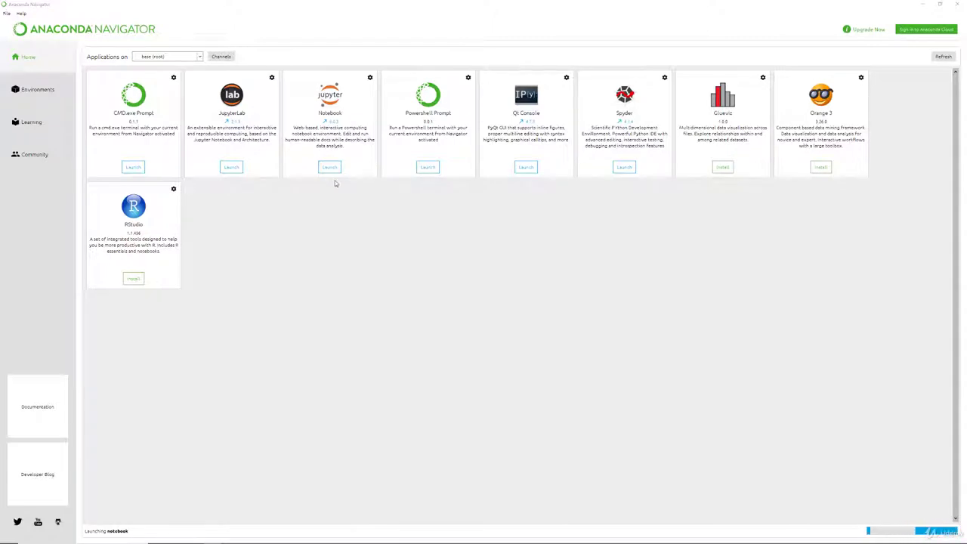
{"action": "left_click", "coordinate": [330, 166]}
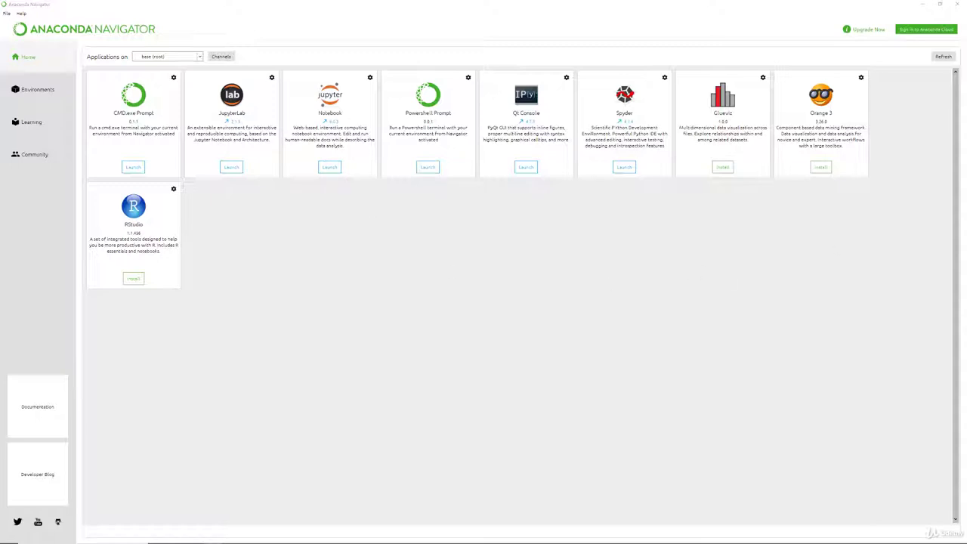
{"action": "left_click_drag", "start_coordinate": [945, 43], "coordinate": [393, 2]}
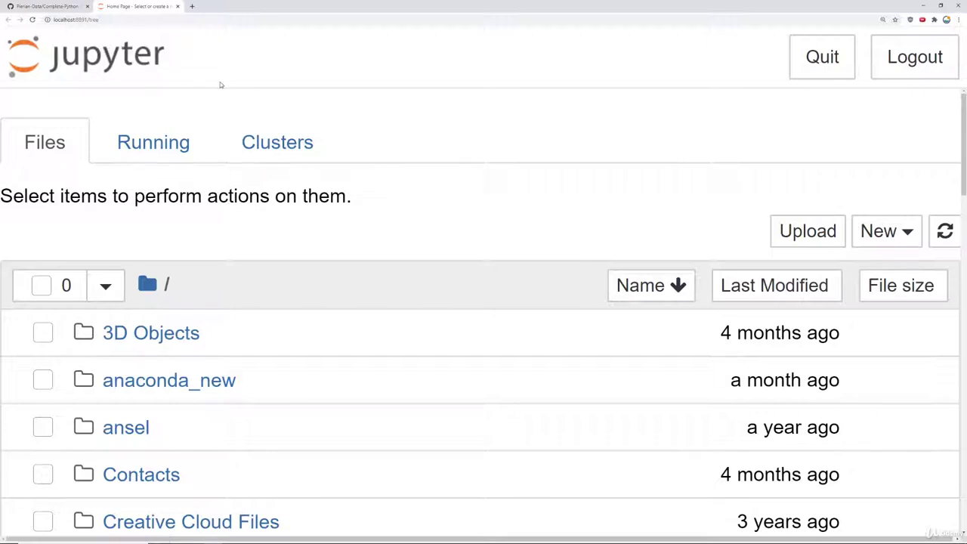
Browse the folders in Jupyter's root directory, look inside Desktop, and return to the start of the root listing
{"action": "scroll", "coordinate": [229, 213], "scroll_direction": "down", "scroll_amount": 1}
{"action": "scroll", "coordinate": [230, 215], "scroll_direction": "down", "scroll_amount": 3}
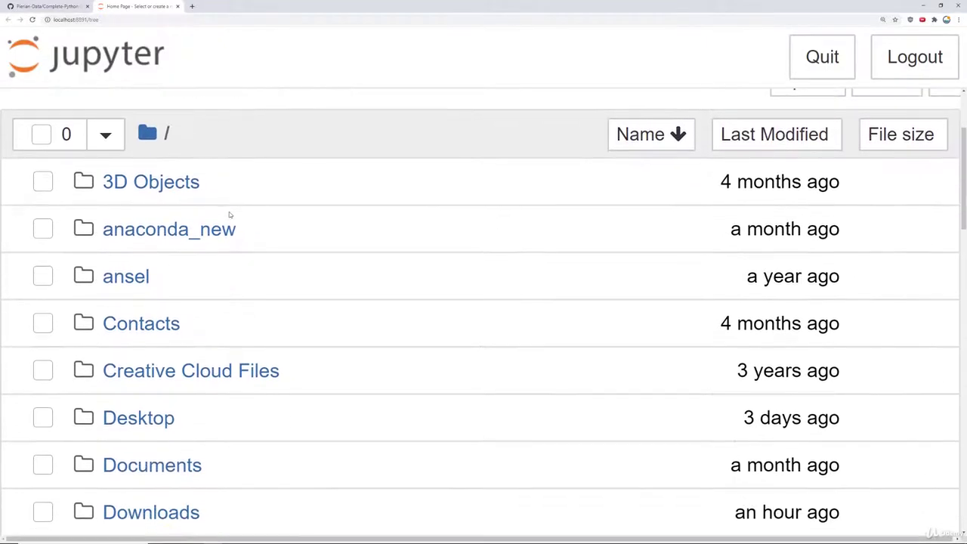
{"action": "scroll", "coordinate": [230, 214], "scroll_direction": "down", "scroll_amount": 5}
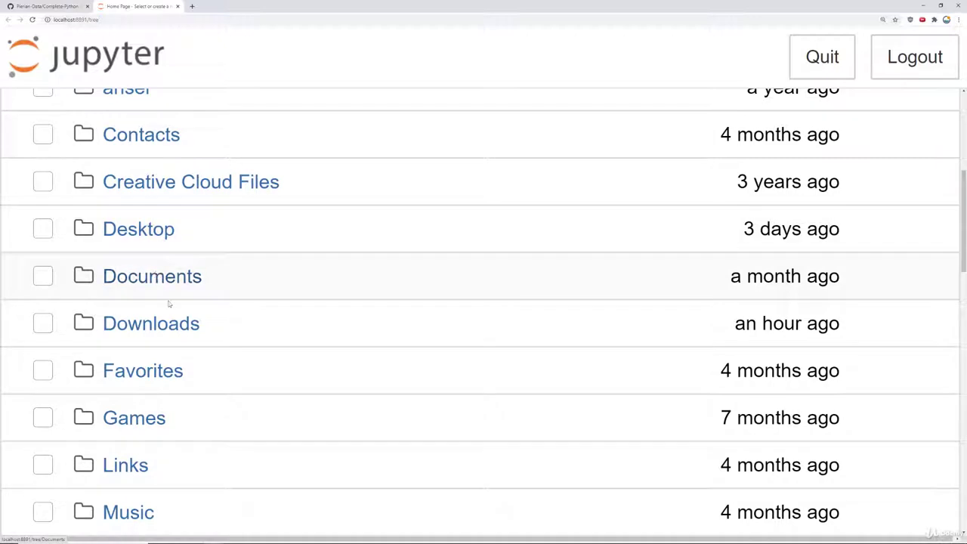
{"action": "left_click", "coordinate": [140, 228]}
{"action": "scroll", "coordinate": [186, 201], "scroll_direction": "up", "scroll_amount": 4}
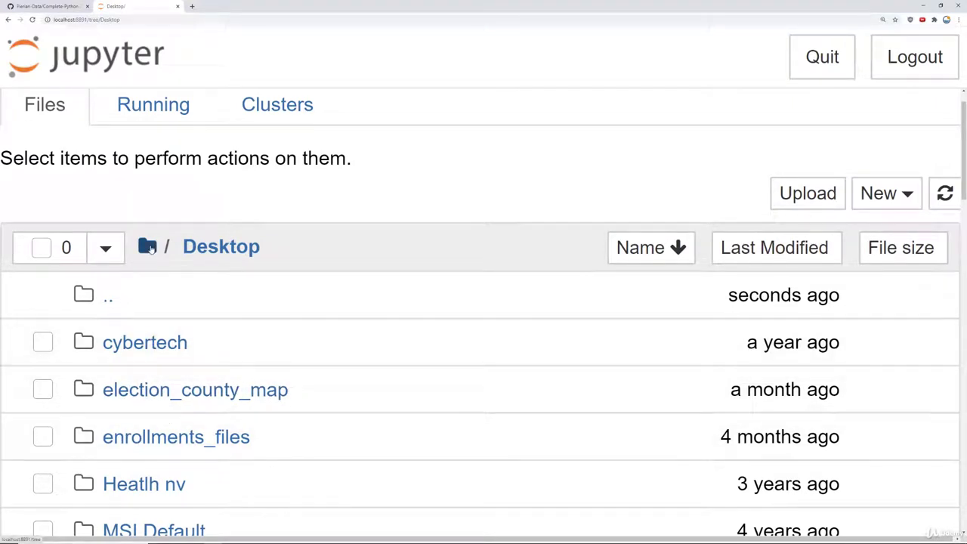
{"action": "left_click", "coordinate": [148, 247]}
{"action": "scroll", "coordinate": [183, 239], "scroll_direction": "down", "scroll_amount": 2}
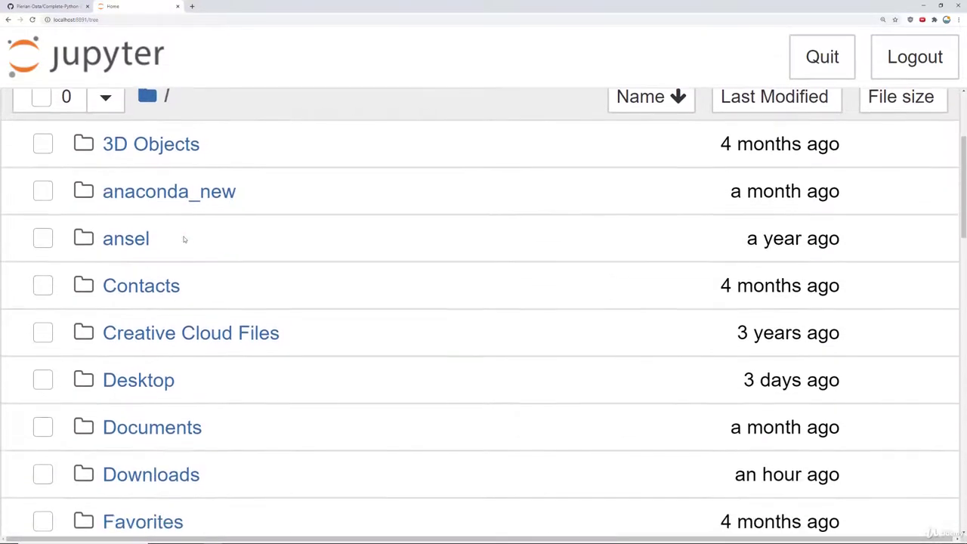
{"action": "scroll", "coordinate": [223, 247], "scroll_direction": "down", "scroll_amount": 1}
{"action": "scroll", "coordinate": [223, 248], "scroll_direction": "down", "scroll_amount": 2}
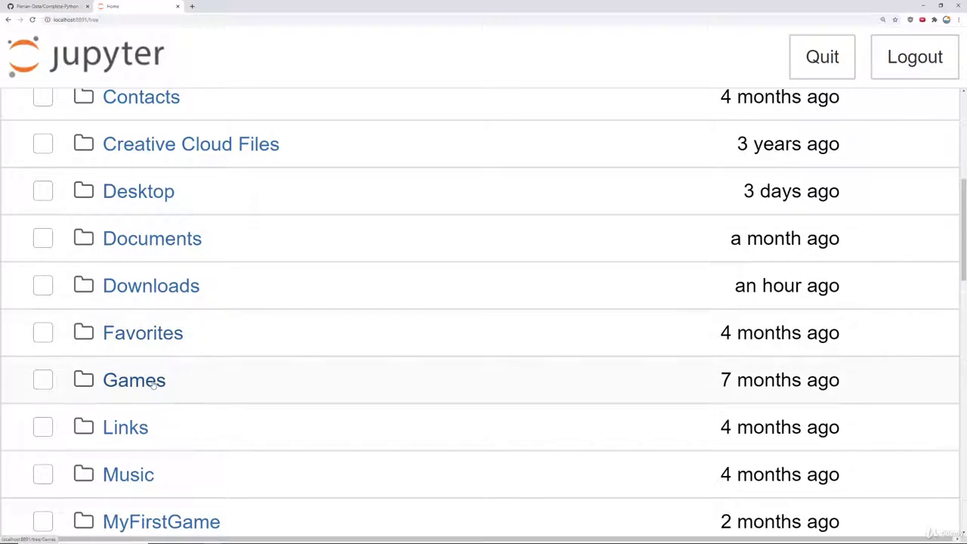
{"action": "scroll", "coordinate": [265, 341], "scroll_direction": "up", "scroll_amount": 5}
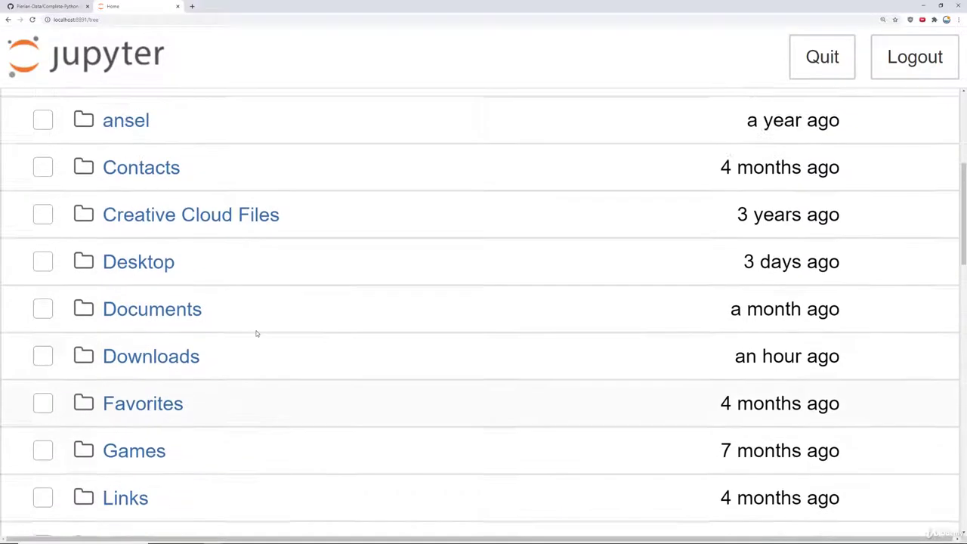
{"action": "scroll", "coordinate": [256, 334], "scroll_direction": "up", "scroll_amount": 1}
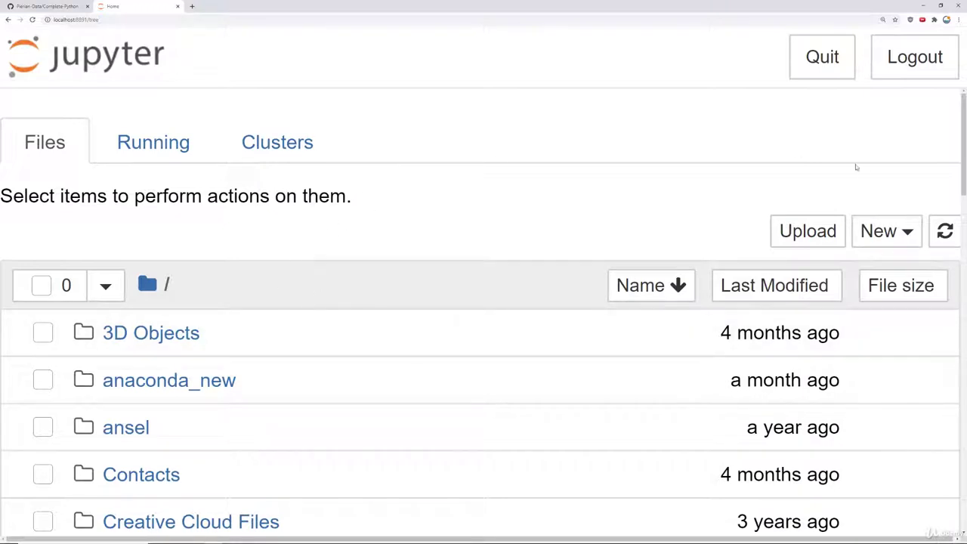
Create a new folder in Jupyter's root directory, locate it in the file list, and open it
{"action": "left_click", "coordinate": [907, 231]}
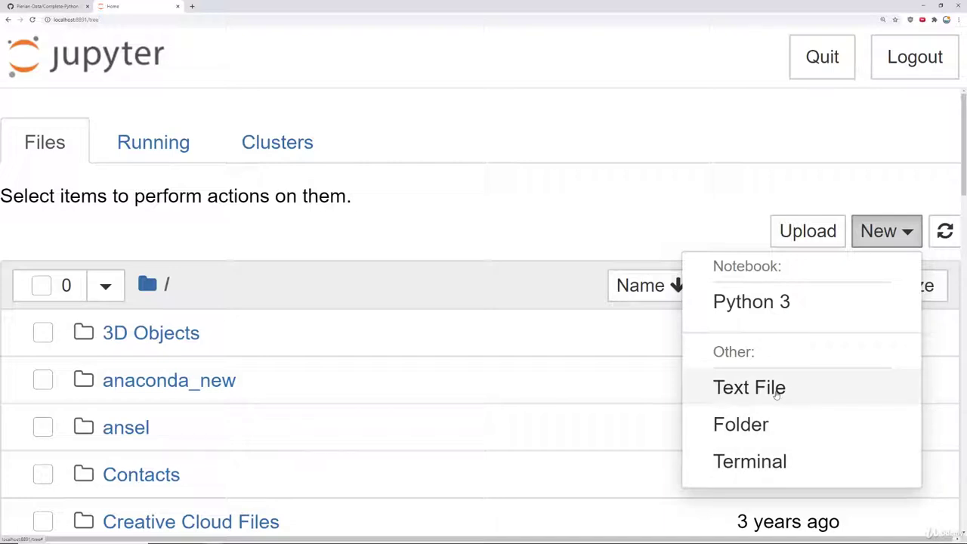
{"action": "left_click", "coordinate": [762, 428]}
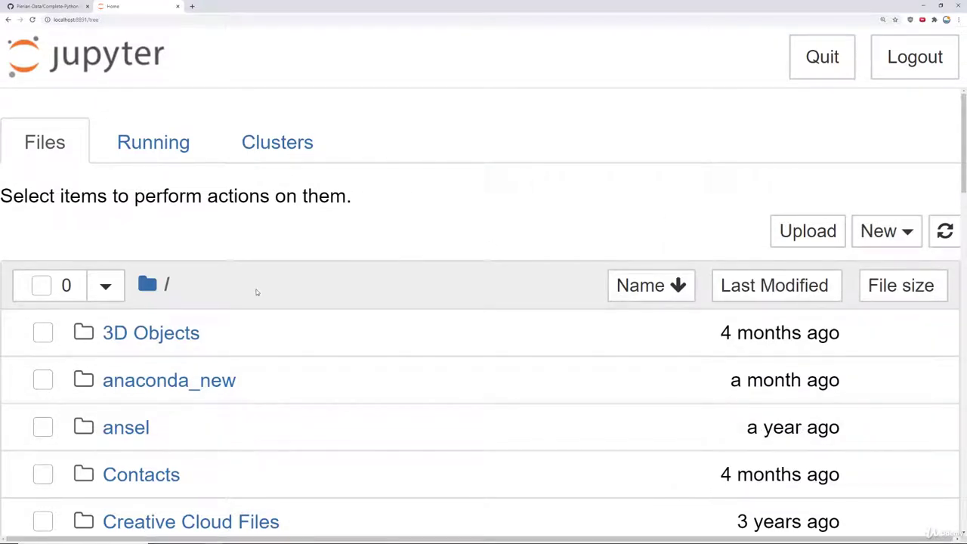
{"action": "scroll", "coordinate": [256, 293], "scroll_direction": "down", "scroll_amount": 1}
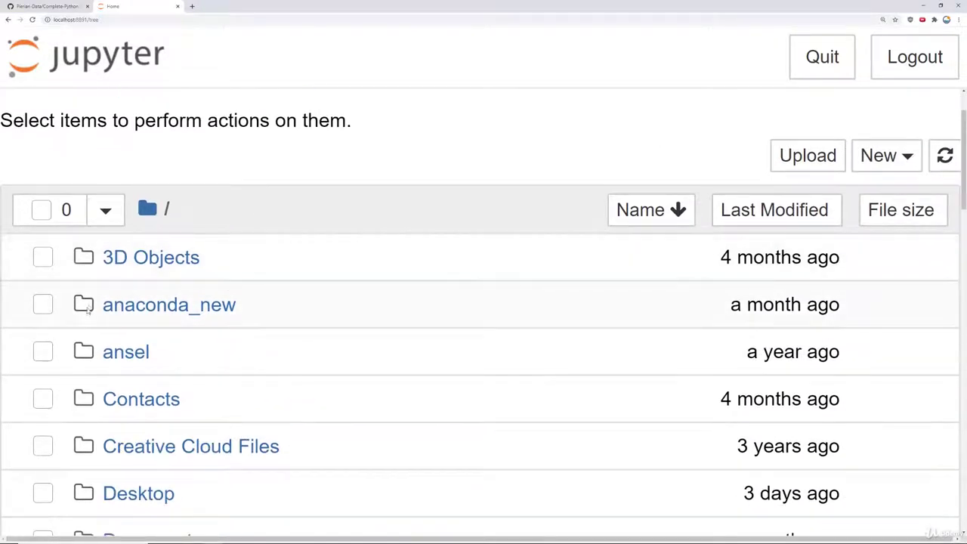
{"action": "scroll", "coordinate": [88, 306], "scroll_direction": "down", "scroll_amount": 5}
{"action": "scroll", "coordinate": [88, 314], "scroll_direction": "down", "scroll_amount": 5}
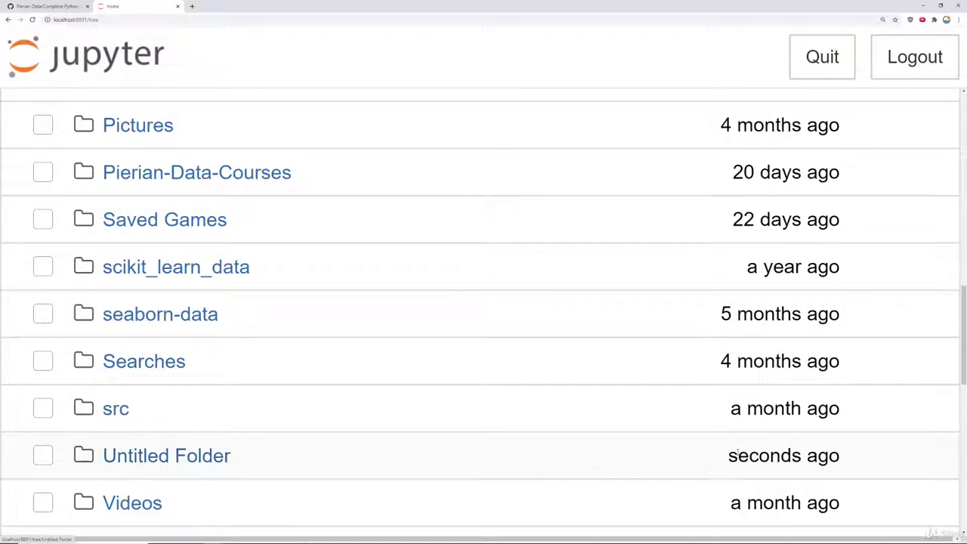
{"action": "left_click_drag", "start_coordinate": [729, 454], "coordinate": [829, 455]}
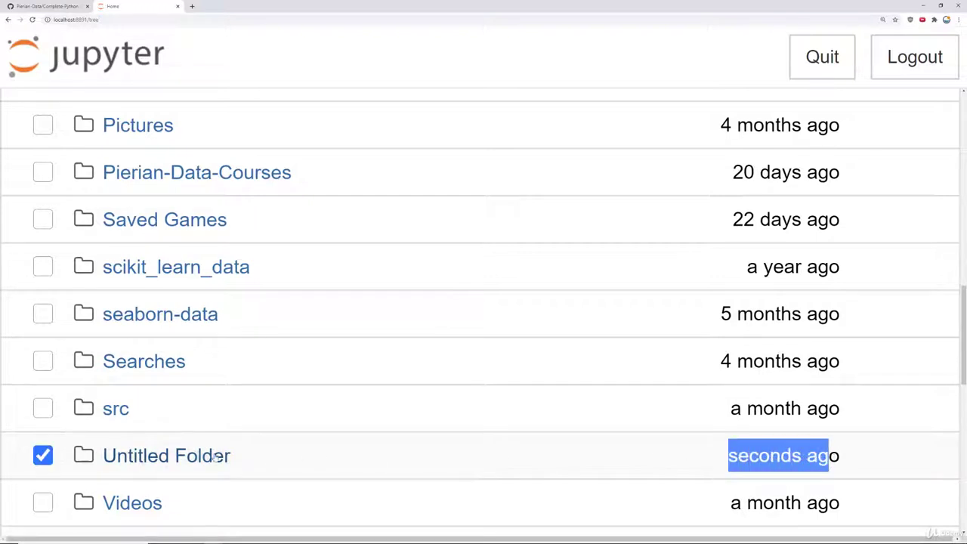
{"action": "left_click", "coordinate": [198, 455]}
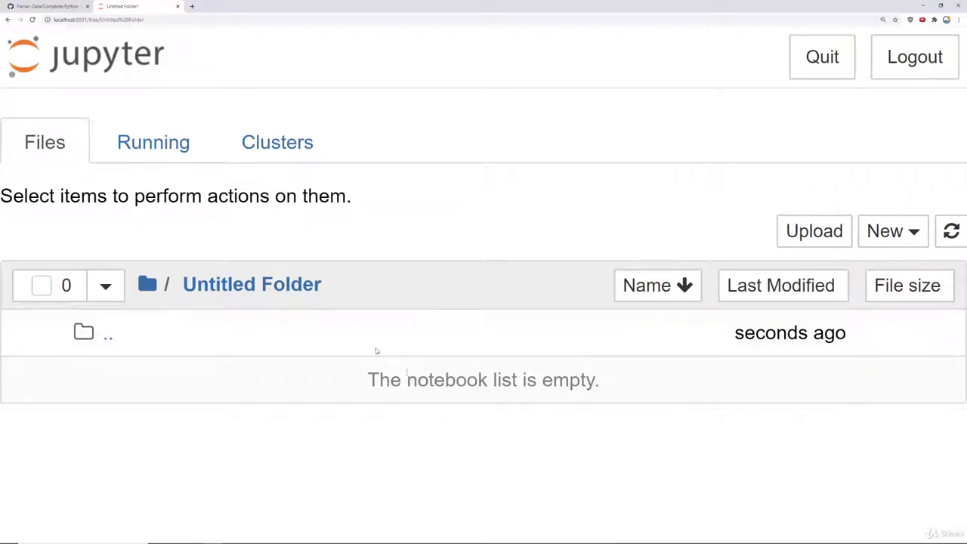
{"action": "left_click_drag", "start_coordinate": [379, 380], "coordinate": [580, 380]}
{"action": "left_click", "coordinate": [597, 380]}
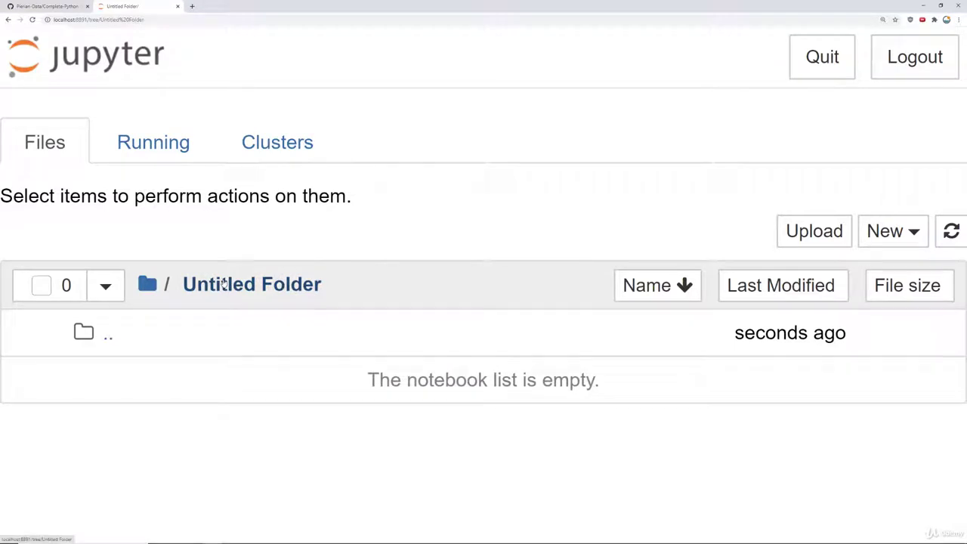
Return to Jupyter's root directory and rename the newly created Untitled Folder as "My Python Stuff"
{"action": "left_click", "coordinate": [148, 286]}
{"action": "scroll", "coordinate": [253, 348], "scroll_direction": "down", "scroll_amount": 10}
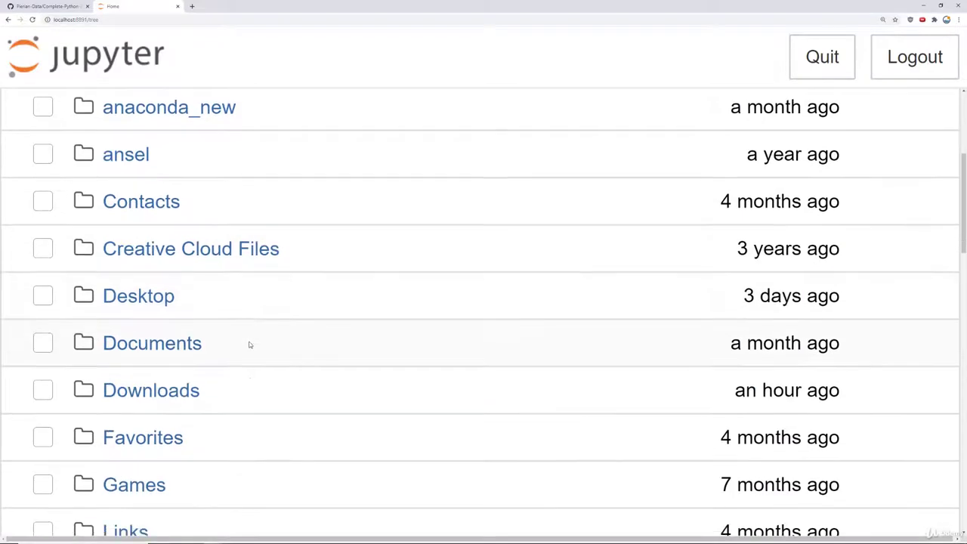
{"action": "scroll", "coordinate": [250, 345], "scroll_direction": "down", "scroll_amount": 3}
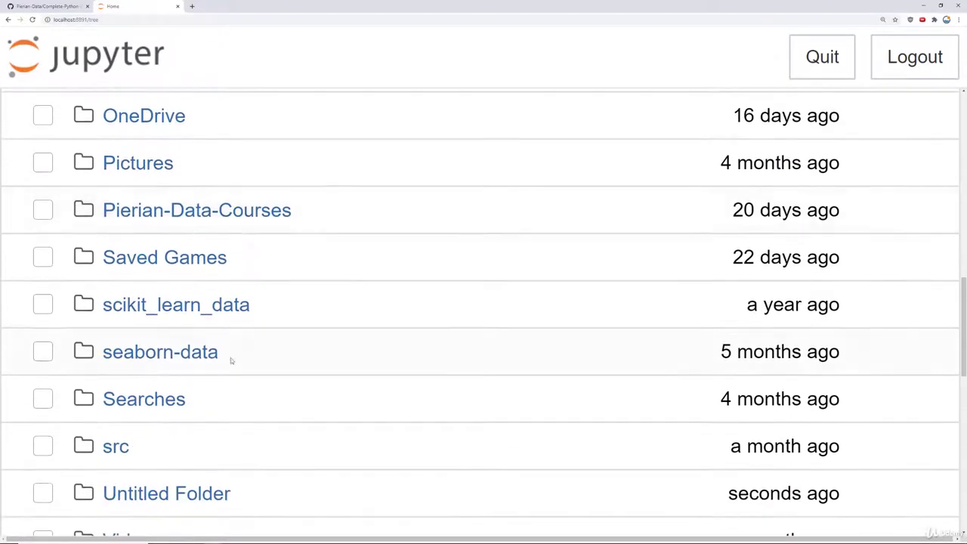
{"action": "left_click", "coordinate": [43, 493]}
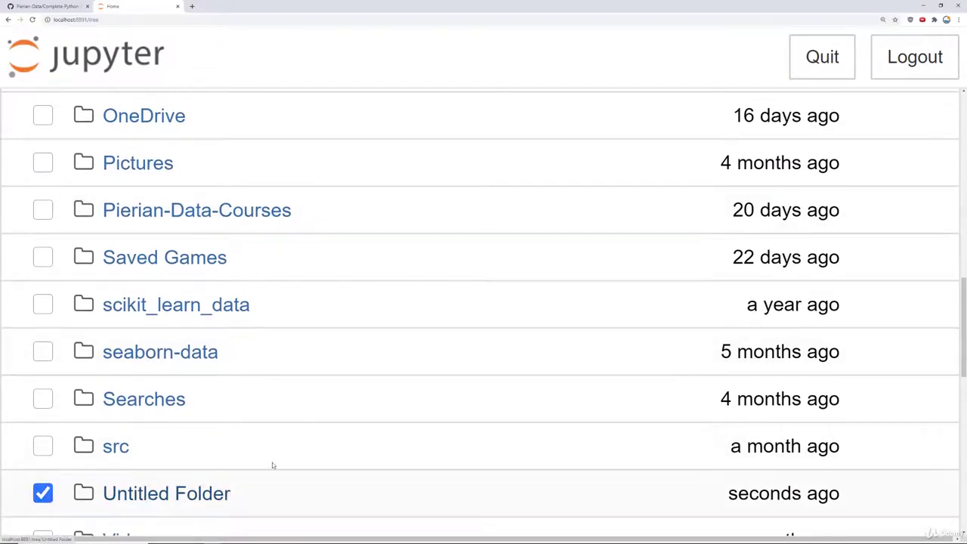
{"action": "scroll", "coordinate": [335, 305], "scroll_direction": "up", "scroll_amount": 5}
{"action": "scroll", "coordinate": [296, 269], "scroll_direction": "up", "scroll_amount": 6}
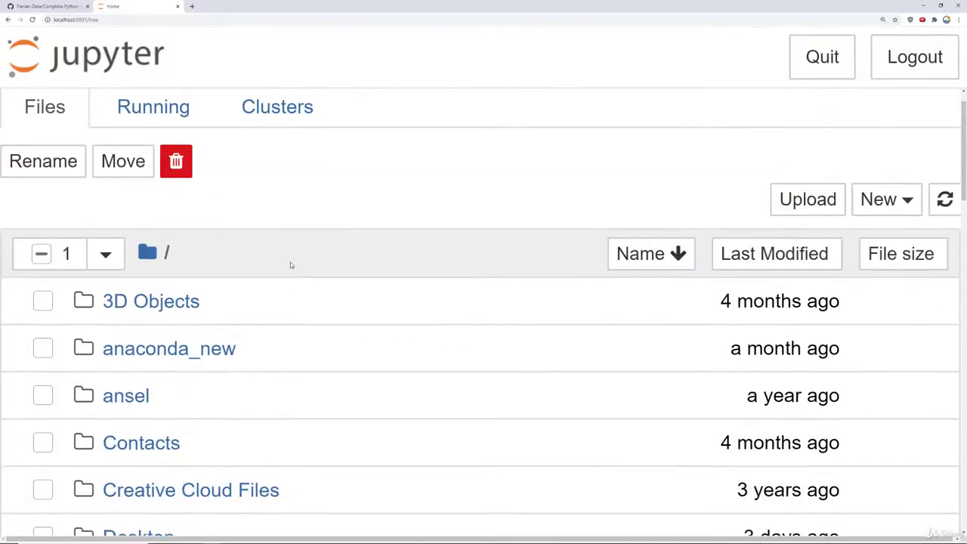
{"action": "left_click", "coordinate": [35, 204]}
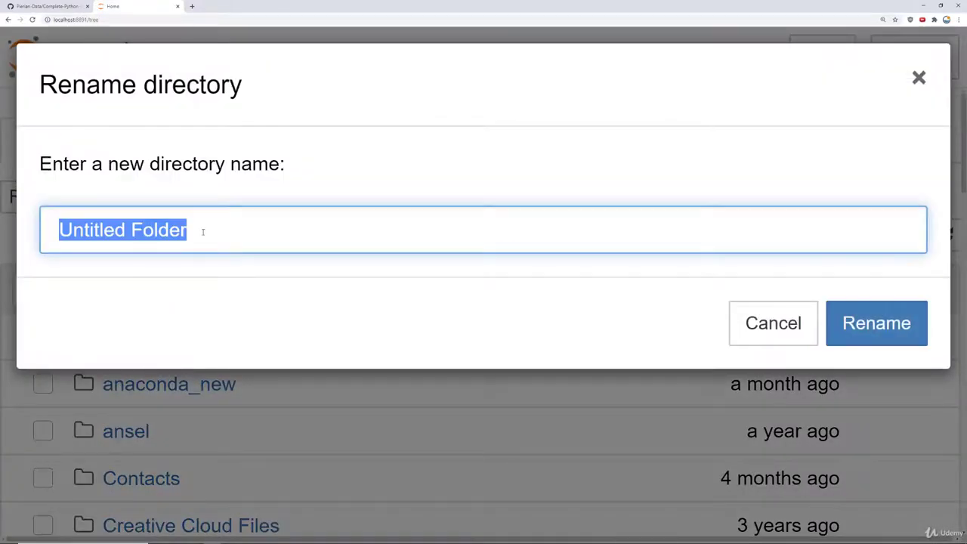
{"action": "type", "text": "My Python Stuff"}
{"action": "left_click", "coordinate": [844, 319]}
Locate the My Python Stuff folder in the root file list, open it, and check its notebook list
{"action": "scroll", "coordinate": [449, 244], "scroll_direction": "down", "scroll_amount": 10}
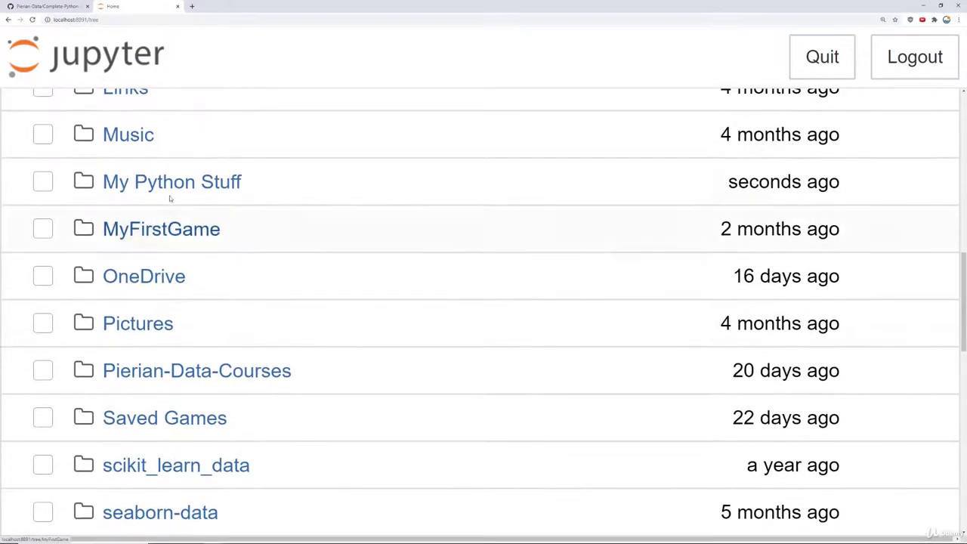
{"action": "left_click", "coordinate": [171, 184]}
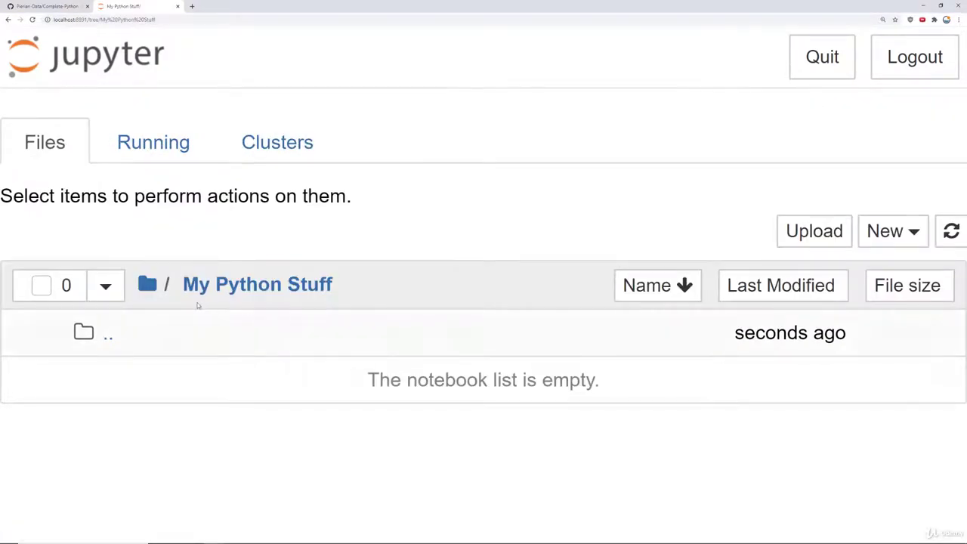
{"action": "left_click_drag", "start_coordinate": [370, 377], "coordinate": [600, 380]}
{"action": "left_click", "coordinate": [599, 379]}
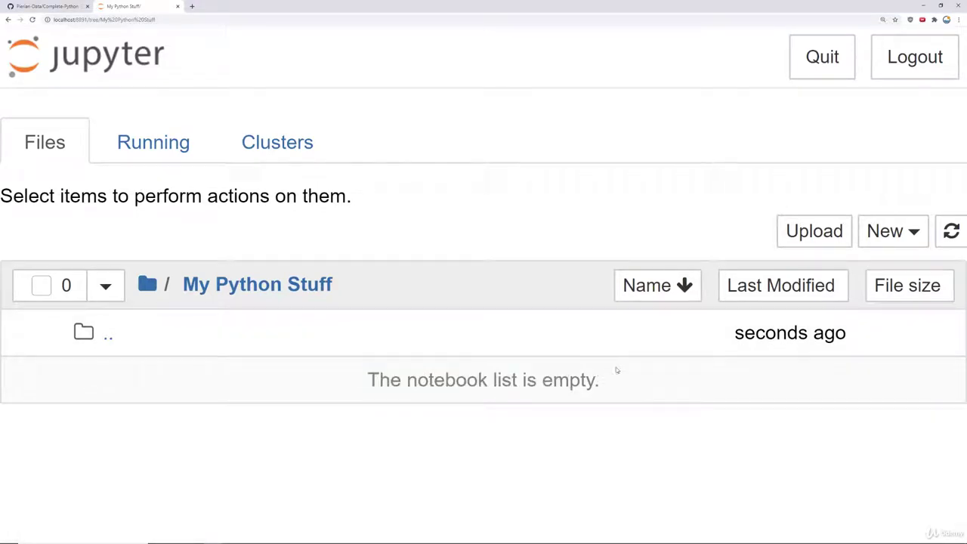